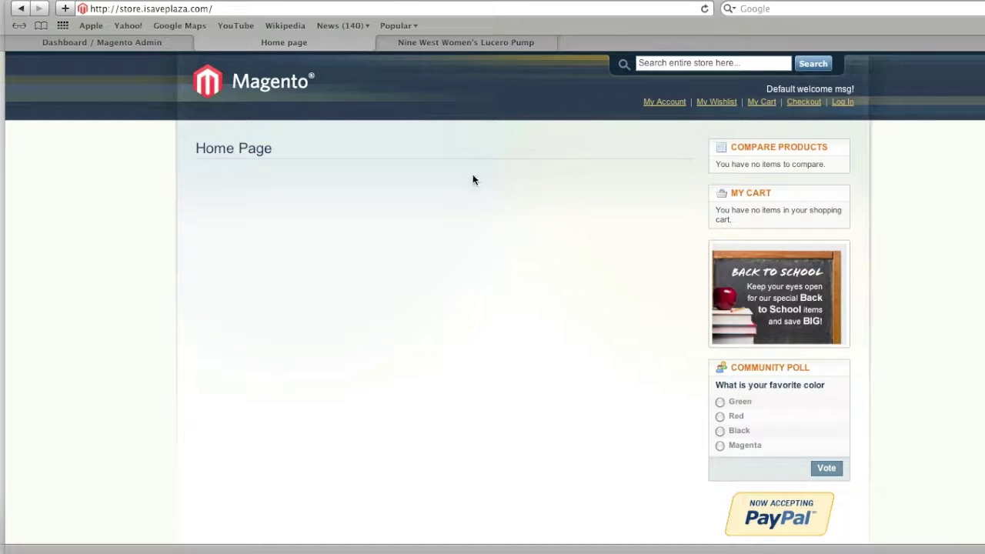
# - Look over the storefront home page and view the sample product page for the Nine West Women's Lucero Pump
pyautogui.scroll(-5, 461, 173)
pyautogui.scroll(5, 461, 177)
pyautogui.click(451, 43)
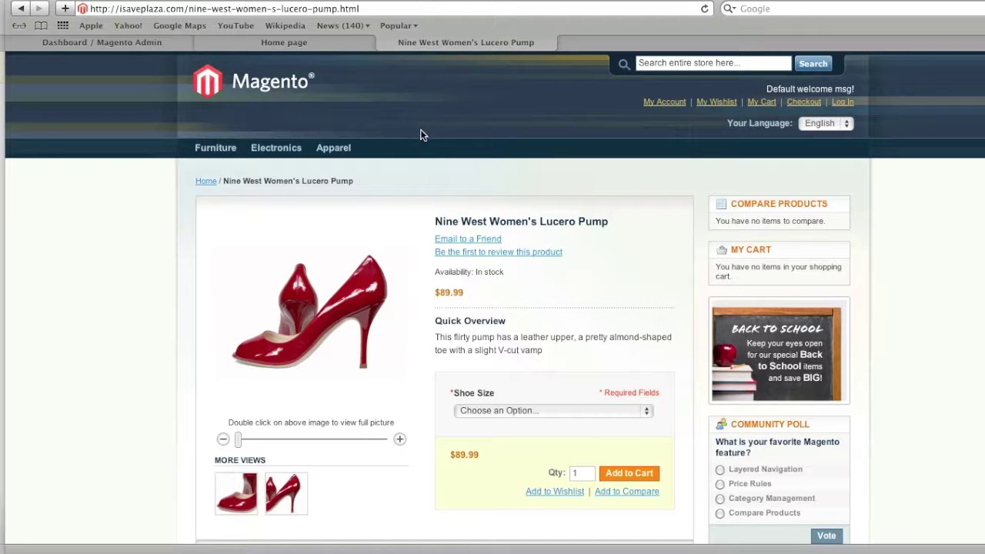
# - Go to product management in the Magento admin and start adding a new product
pyautogui.click(128, 36)
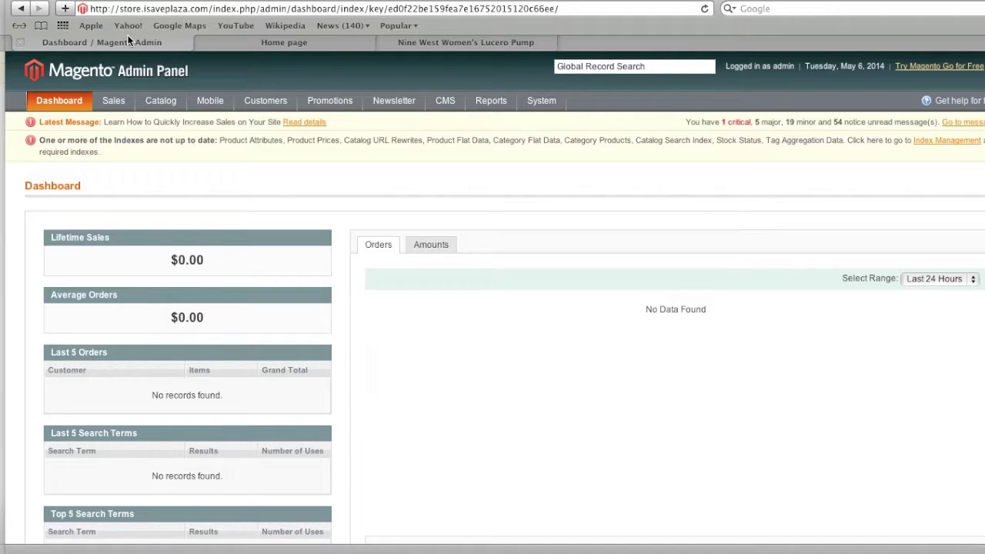
pyautogui.moveTo(162, 102)
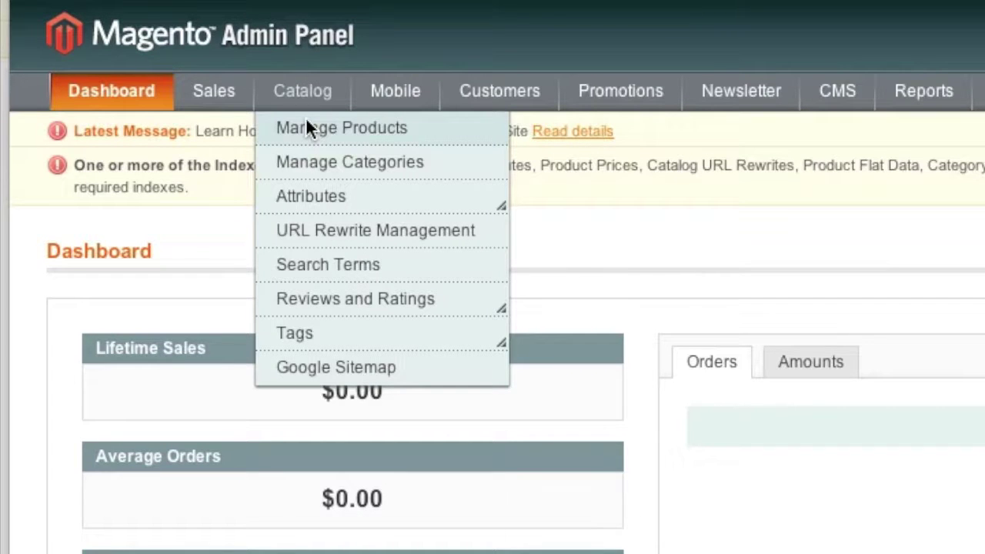
pyautogui.click(307, 125)
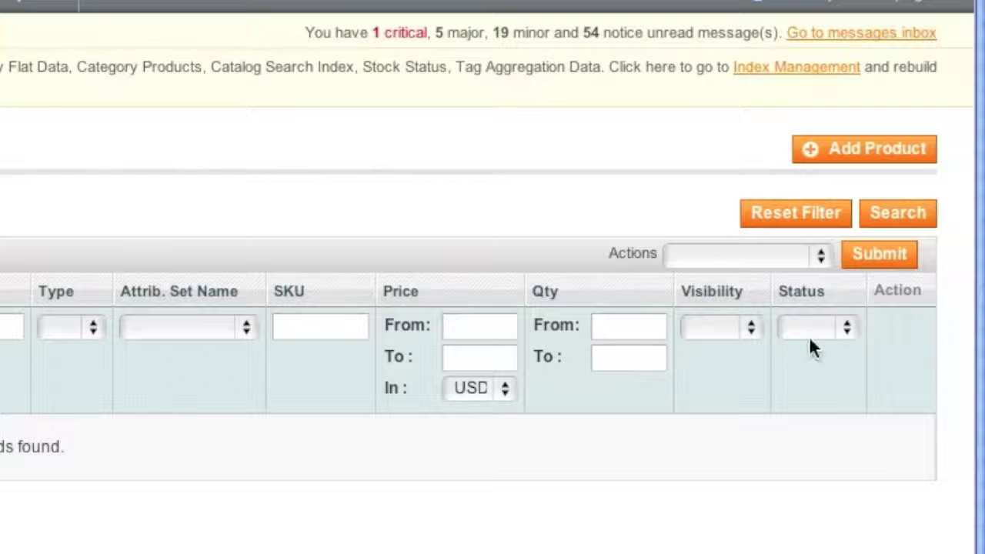
pyautogui.click(870, 152)
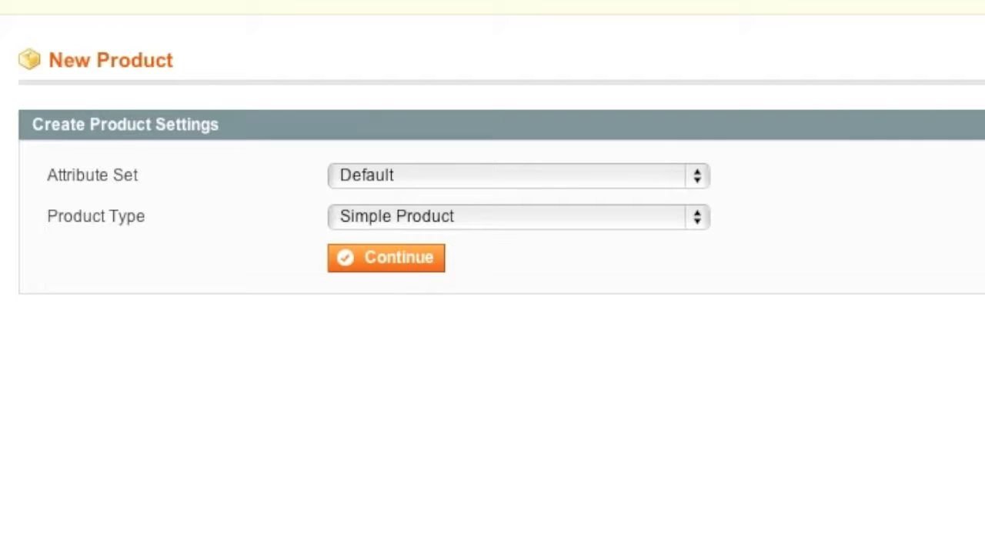
# - Create the product with the Default attribute set and the Simple Product type
pyautogui.click(658, 185)
pyautogui.click(659, 187)
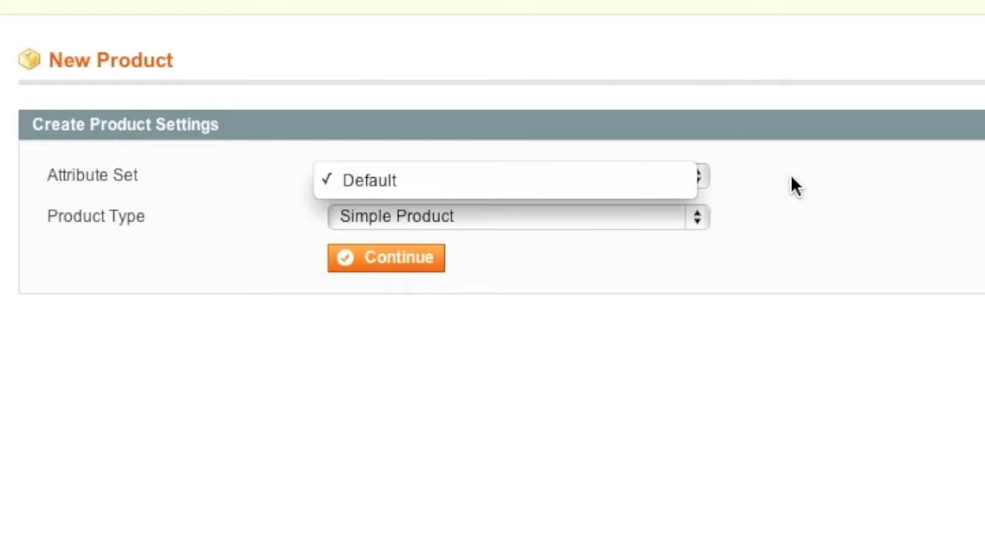
pyautogui.click(795, 184)
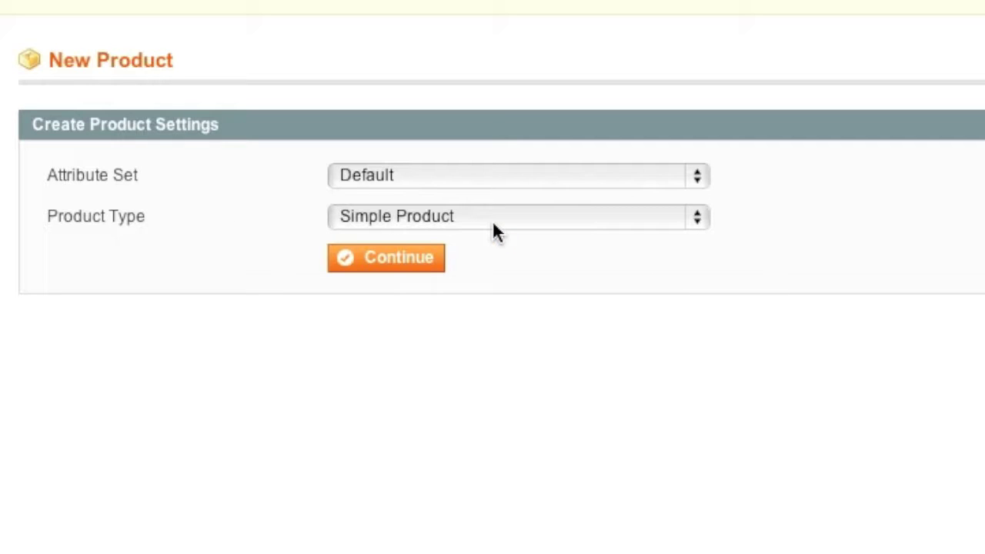
pyautogui.click(397, 269)
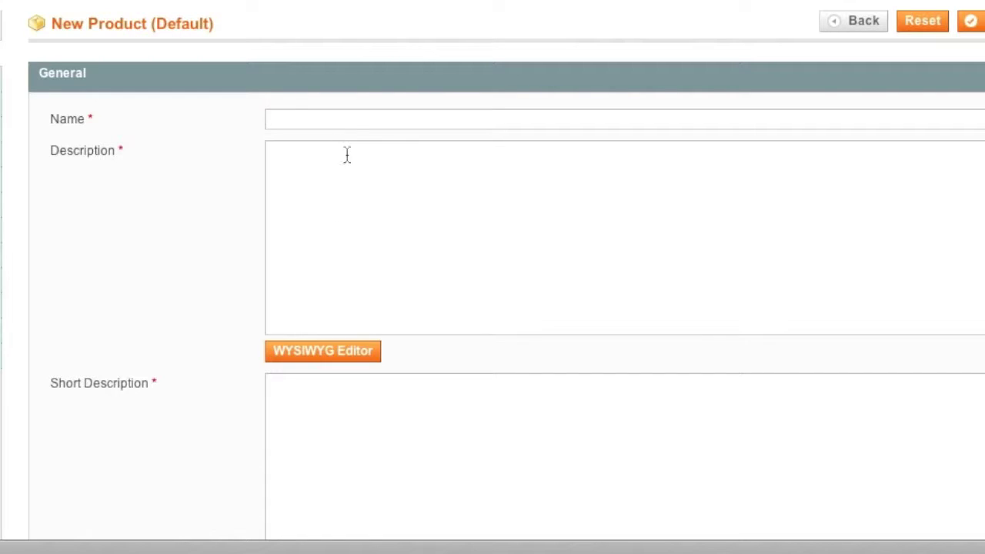
# - Copy the name "Nine West Women's Lucero Pump" from the sample product page into the new product's Name field
pyautogui.scroll(-3, 365, 262)
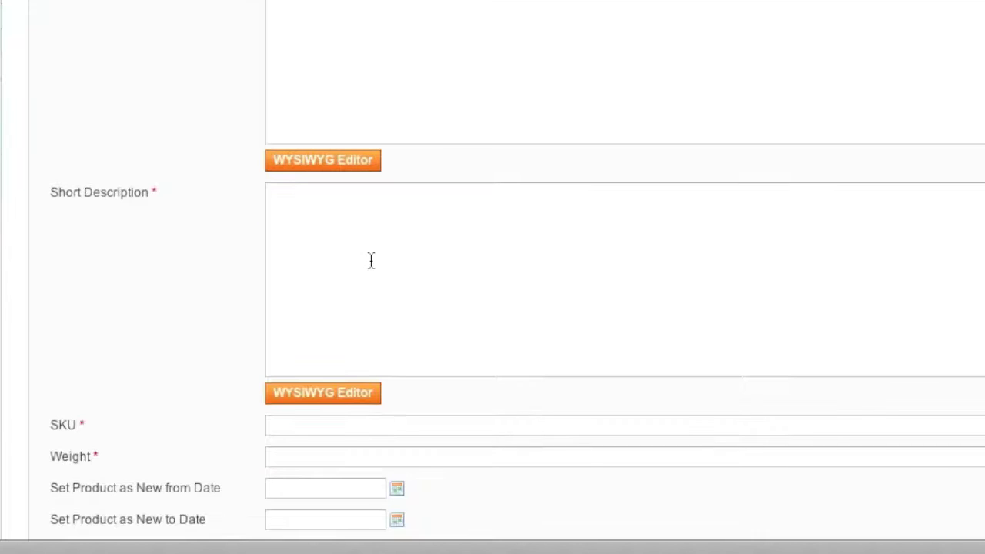
pyautogui.scroll(3, 371, 260)
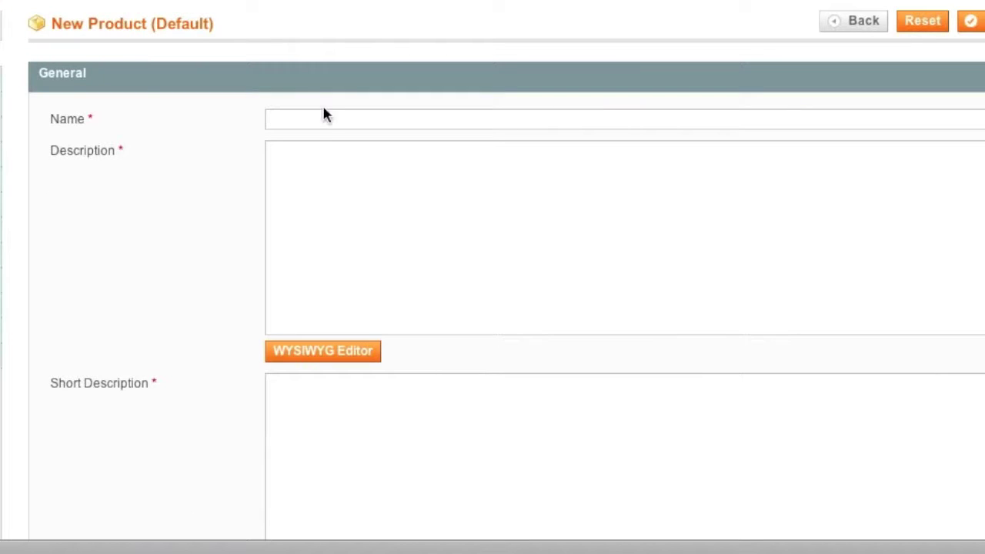
pyautogui.scroll(-3, 334, 222)
pyautogui.scroll(1, 323, 300)
pyautogui.scroll(1, 308, 192)
pyautogui.click(429, 44)
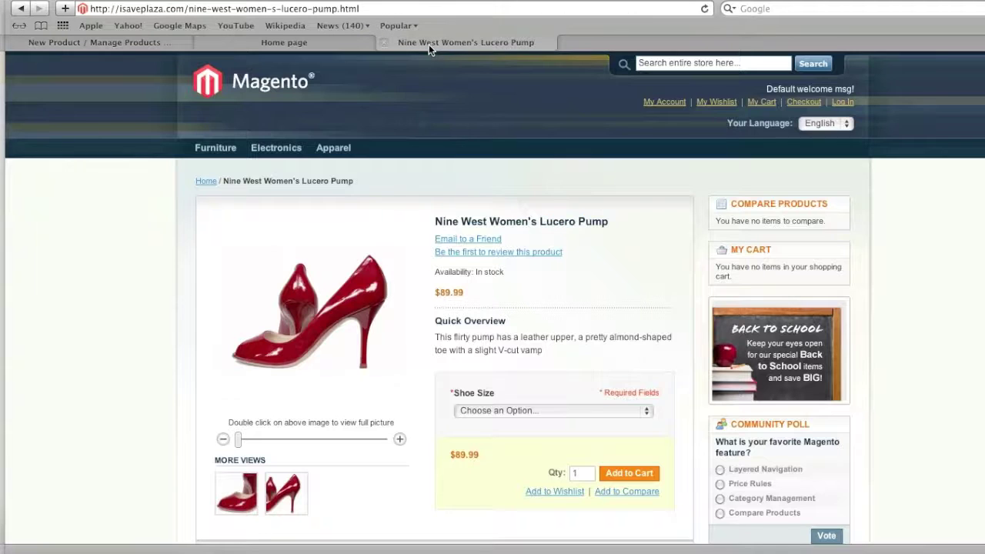
pyautogui.moveTo(357, 180); pyautogui.dragTo(223, 180)
pyautogui.hotkey('ctrl', 'c')
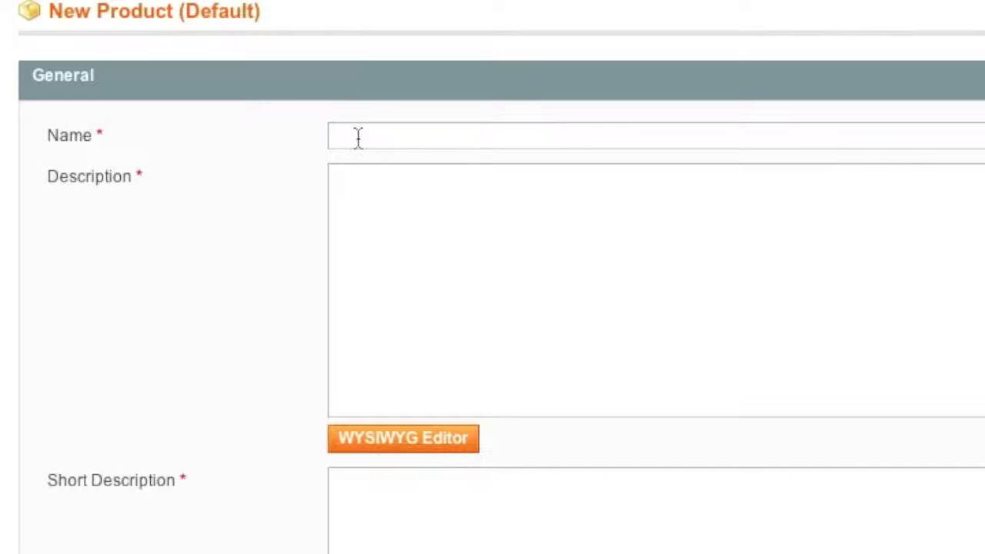
pyautogui.click(357, 137)
pyautogui.hotkey('ctrl', 'v')
# - Copy the Quick Overview text from the sample product page into the new product's Short Description
pyautogui.click(421, 44)
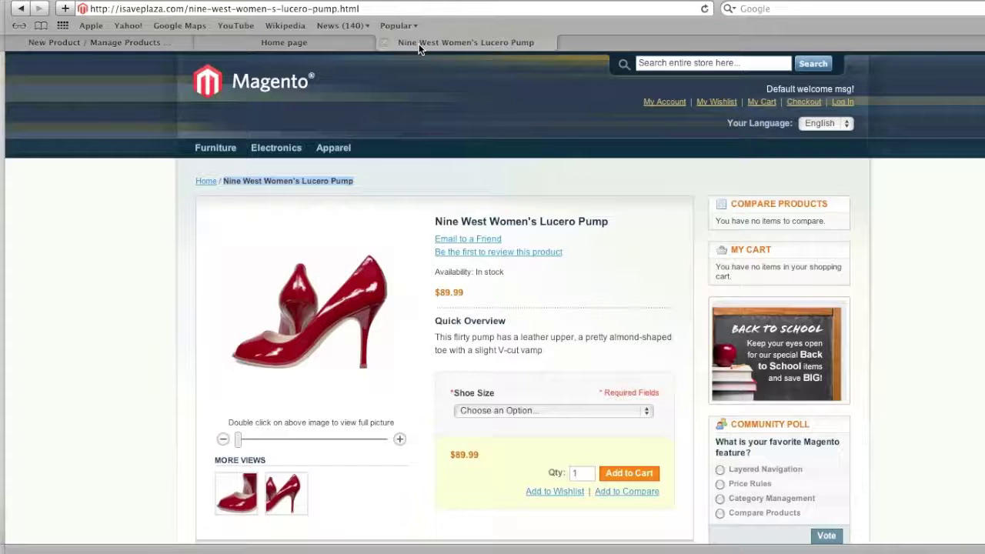
pyautogui.moveTo(558, 347); pyautogui.dragTo(434, 339)
pyautogui.hotkey('ctrl', 'c')
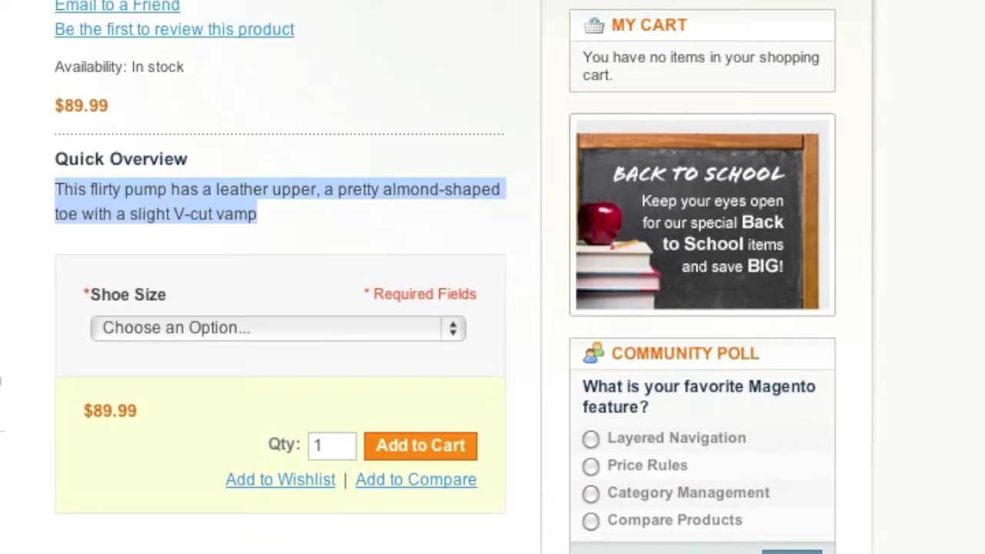
pyautogui.click(160, 41)
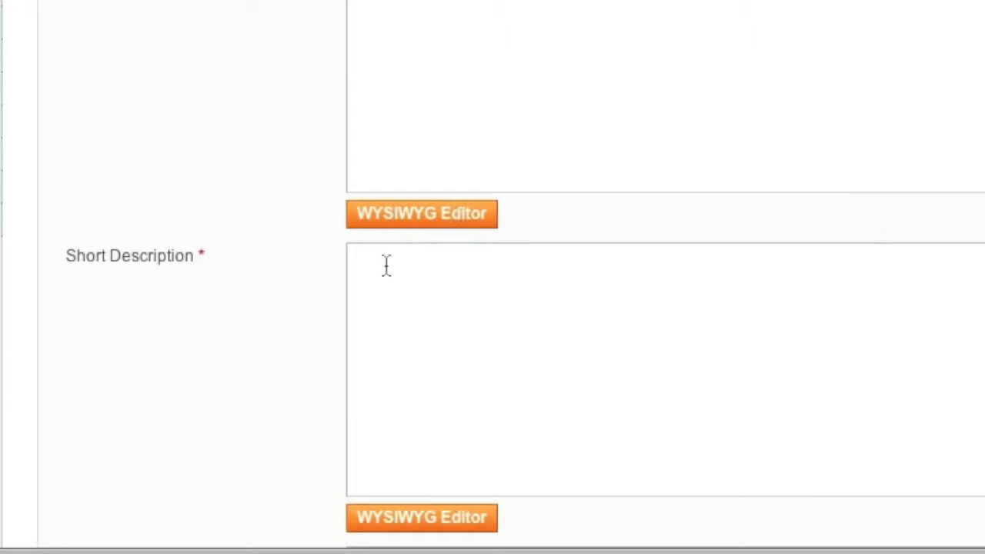
pyautogui.click(387, 266)
pyautogui.hotkey('ctrl', 'v')
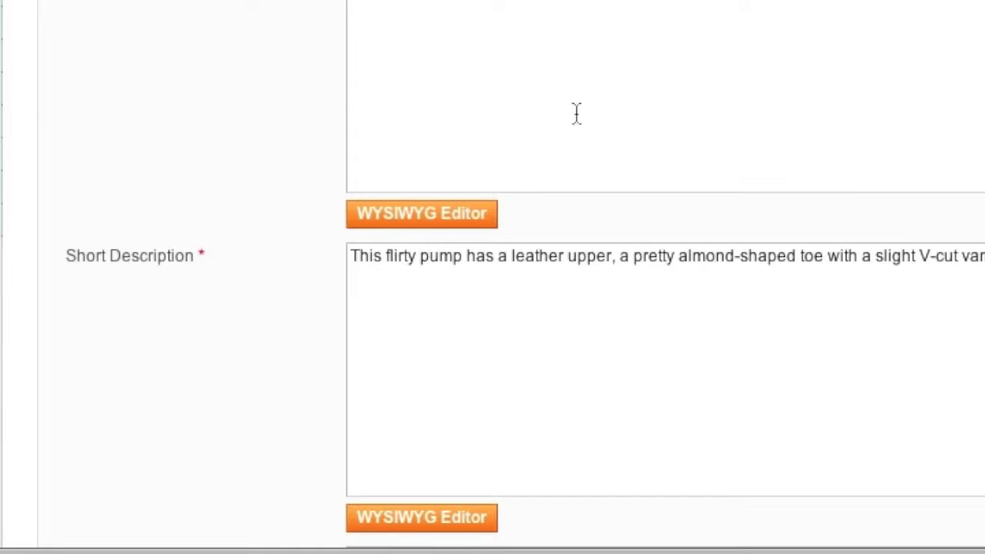
# - Copy the Details paragraph from the sample product page into the new product's Description
pyautogui.click(465, 42)
pyautogui.scroll(-5, 554, 254)
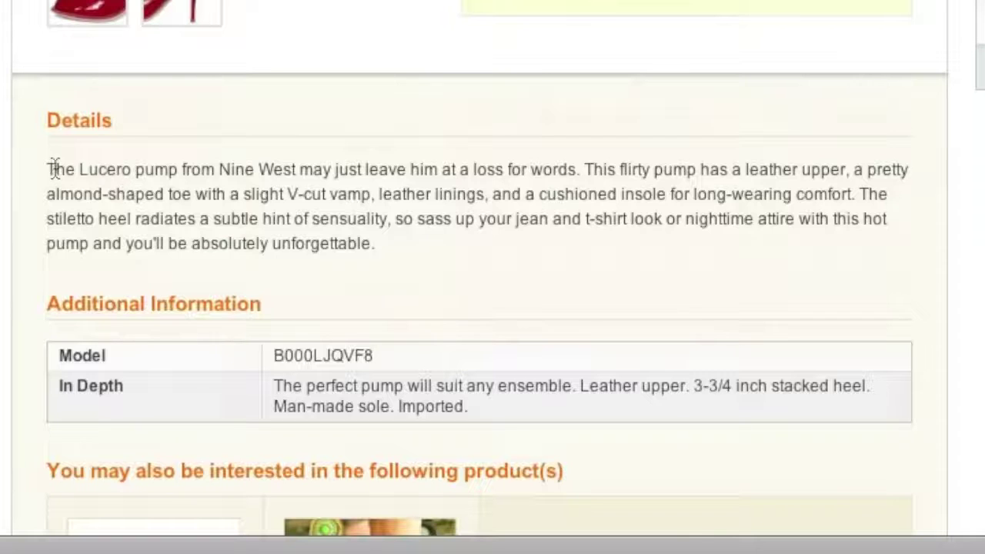
pyautogui.moveTo(216, 348); pyautogui.dragTo(387, 391)
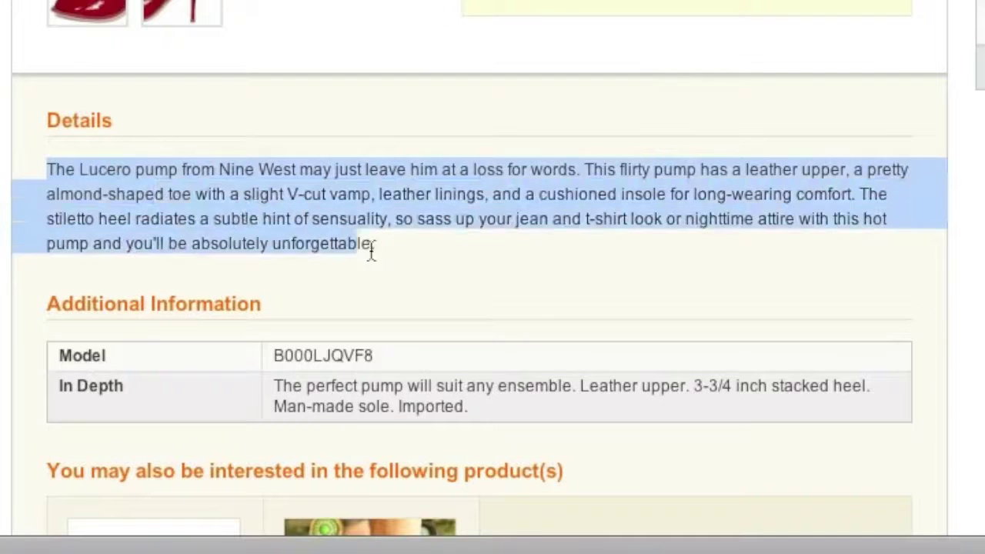
pyautogui.hotkey('ctrl', 'c')
pyautogui.click(116, 37)
pyautogui.click(387, 268)
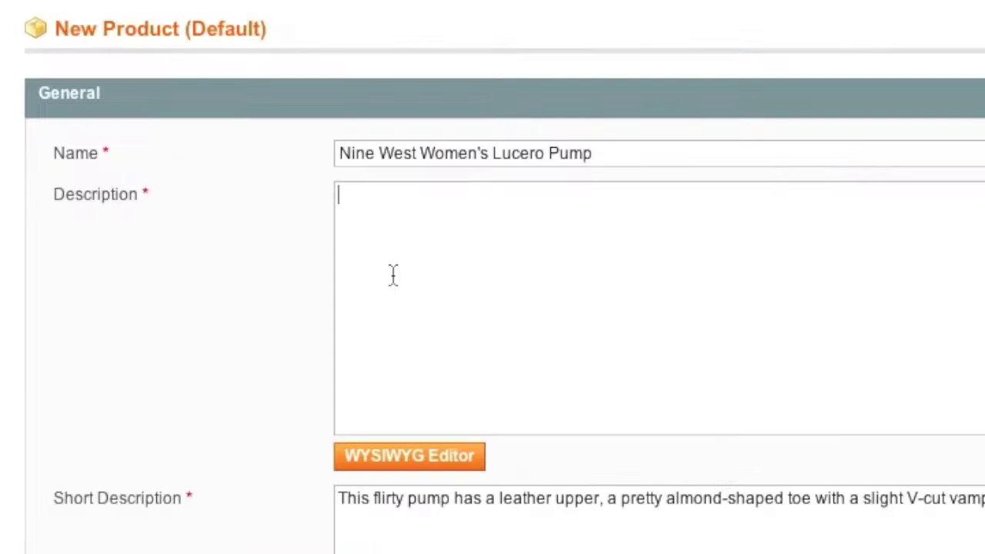
pyautogui.hotkey('ctrl', 'v')
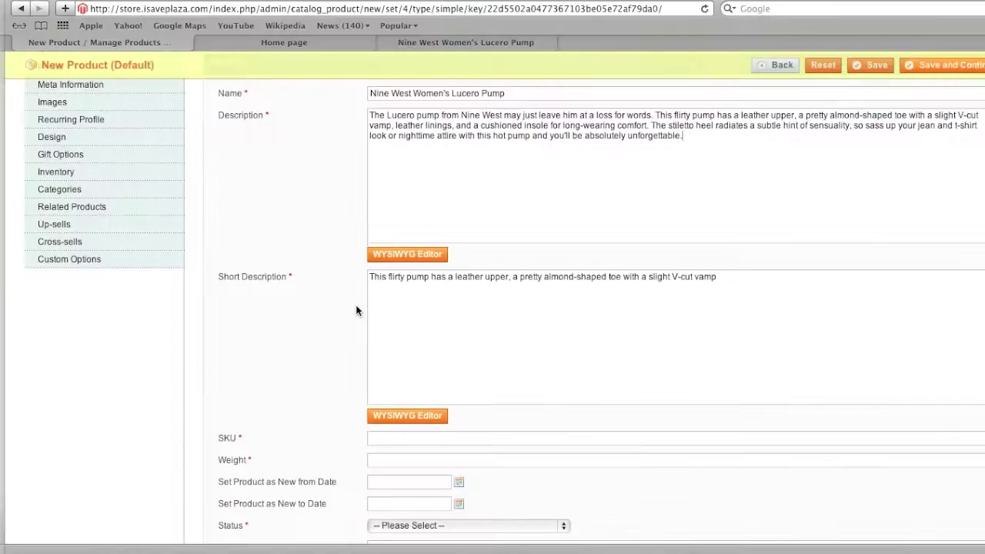
# - Set the new product's SKU to 1 and its Weight to 1
pyautogui.scroll(-3, 355, 307)
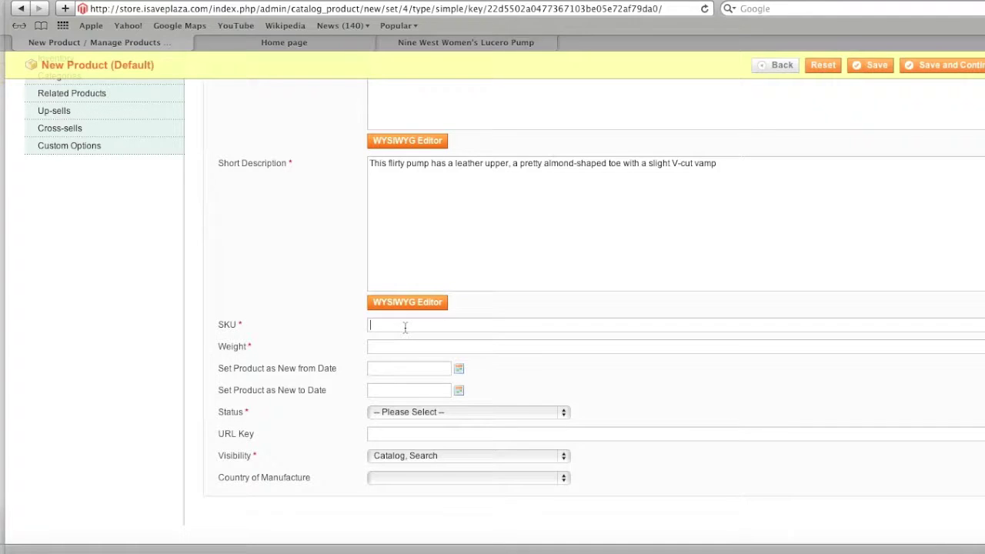
pyautogui.write('1')
pyautogui.click(324, 318)
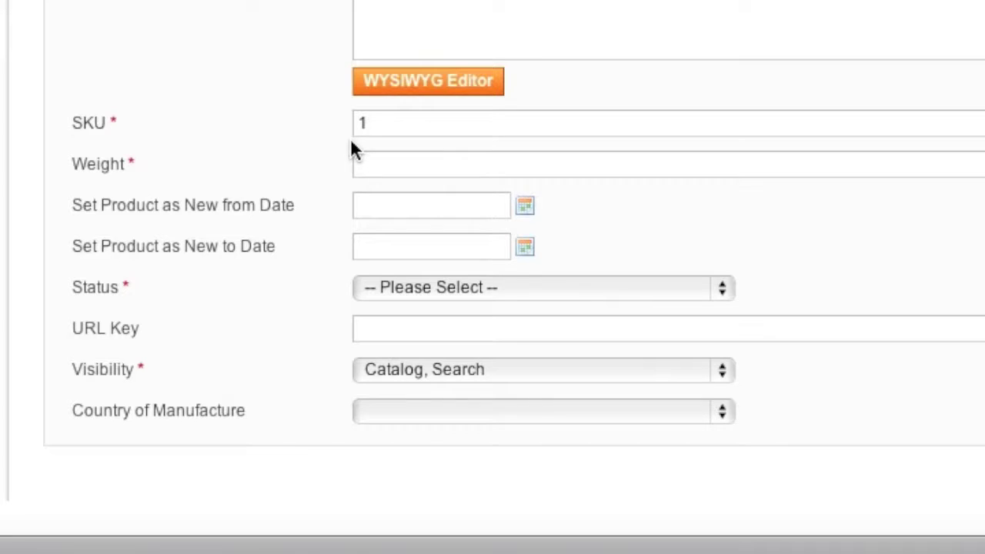
pyautogui.click(391, 172)
pyautogui.write('1')
pyautogui.click(266, 131)
# - Set the new product's Status to Enabled
pyautogui.scroll(-3, 292, 254)
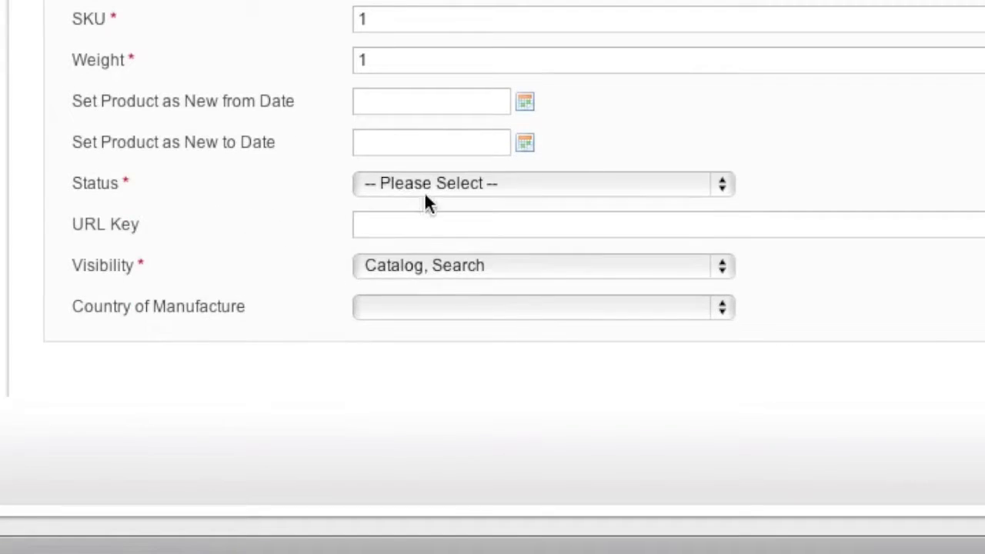
pyautogui.click(424, 192)
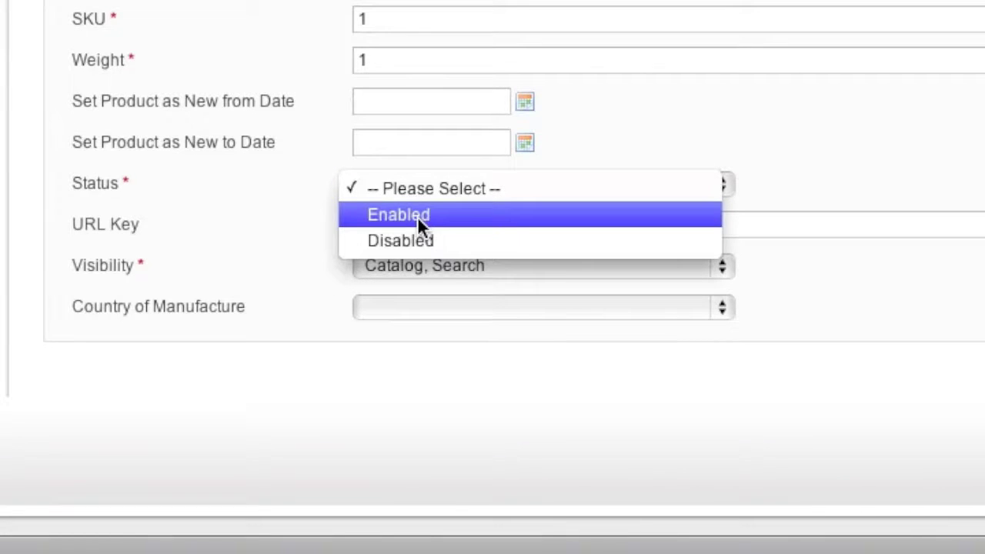
pyautogui.click(417, 216)
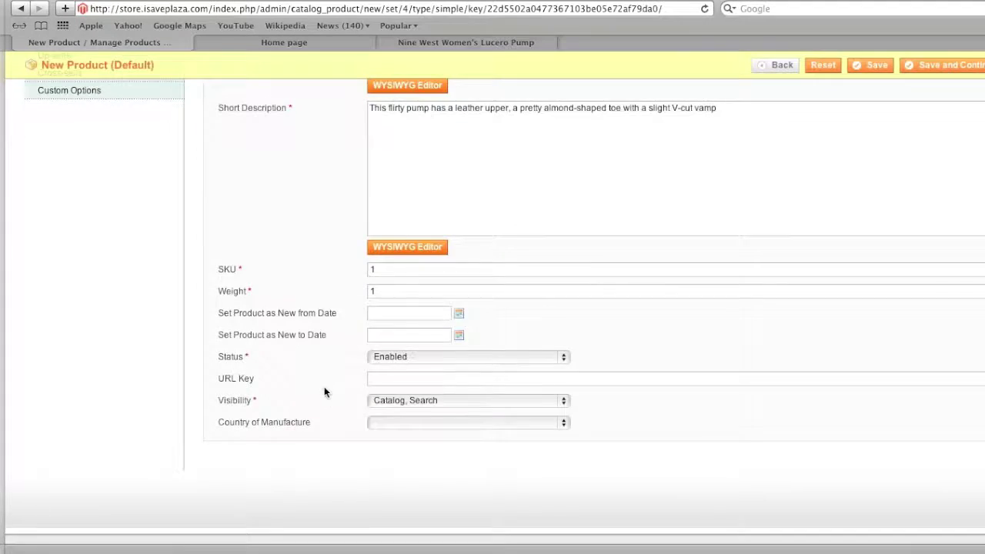
# - Examine the page-name part of the sample product's web address and return to the new product form
pyautogui.scroll(10, 308, 244)
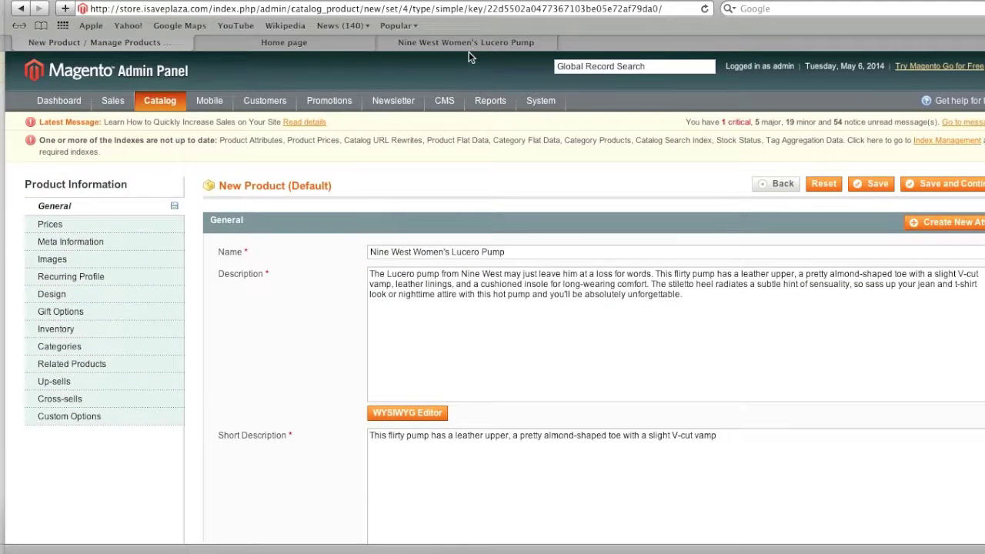
pyautogui.click(465, 43)
pyautogui.moveTo(183, 9); pyautogui.dragTo(193, 12)
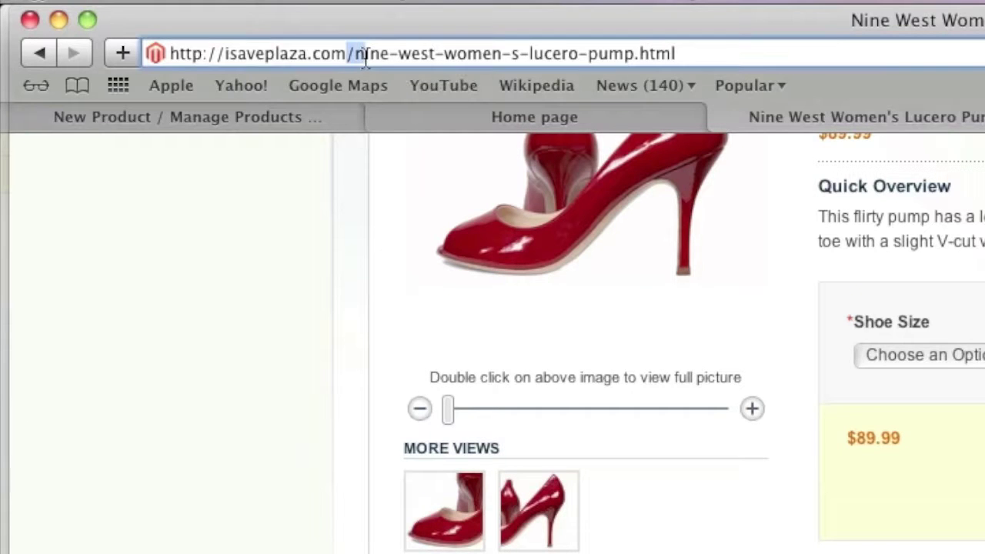
pyautogui.moveTo(355, 55); pyautogui.dragTo(586, 73)
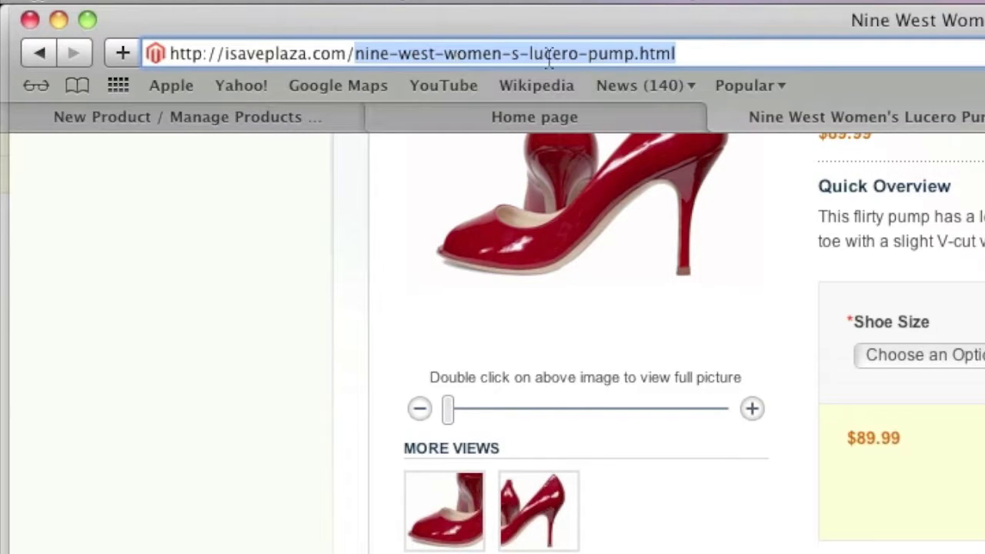
pyautogui.scroll(10, 691, 207)
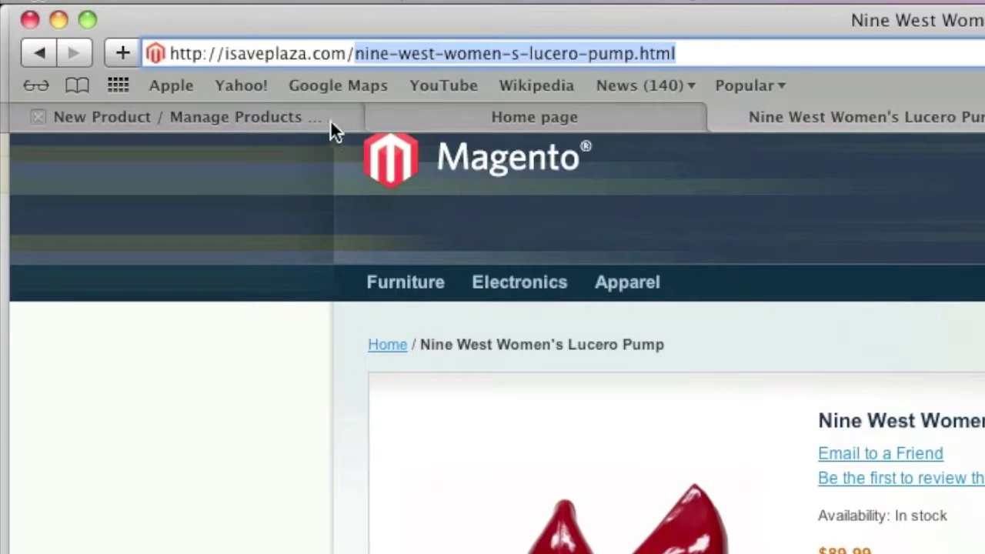
pyautogui.click(311, 112)
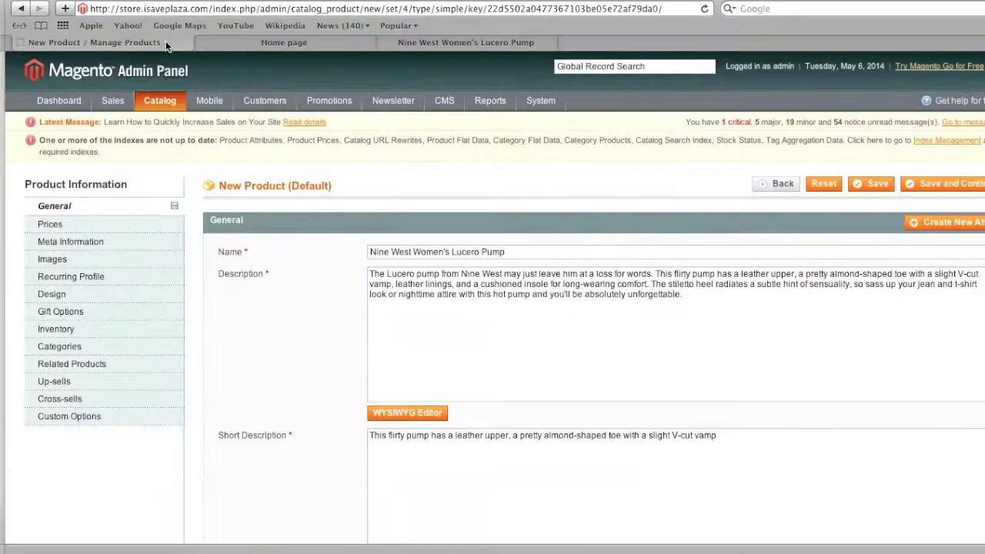
pyautogui.scroll(-9, 550, 339)
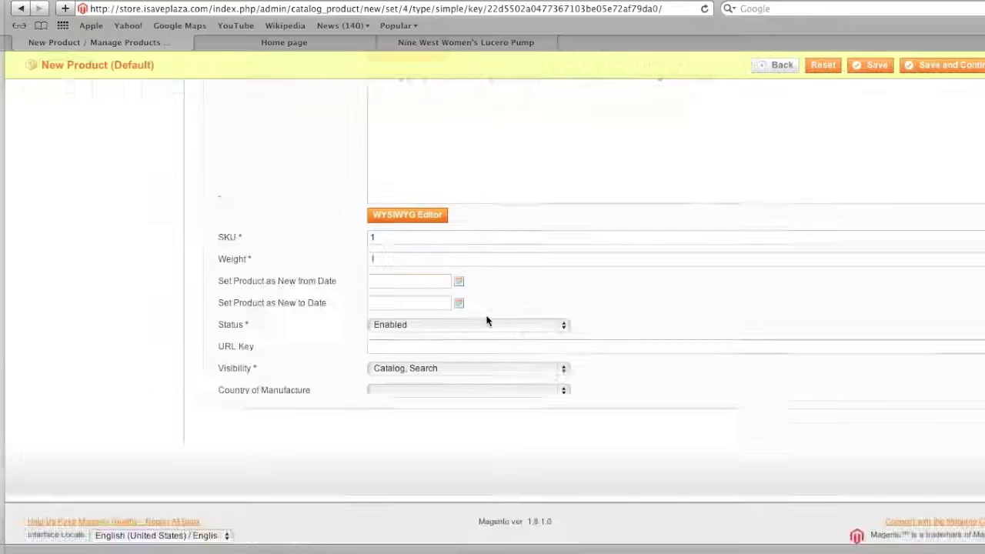
pyautogui.scroll(10, 562, 284)
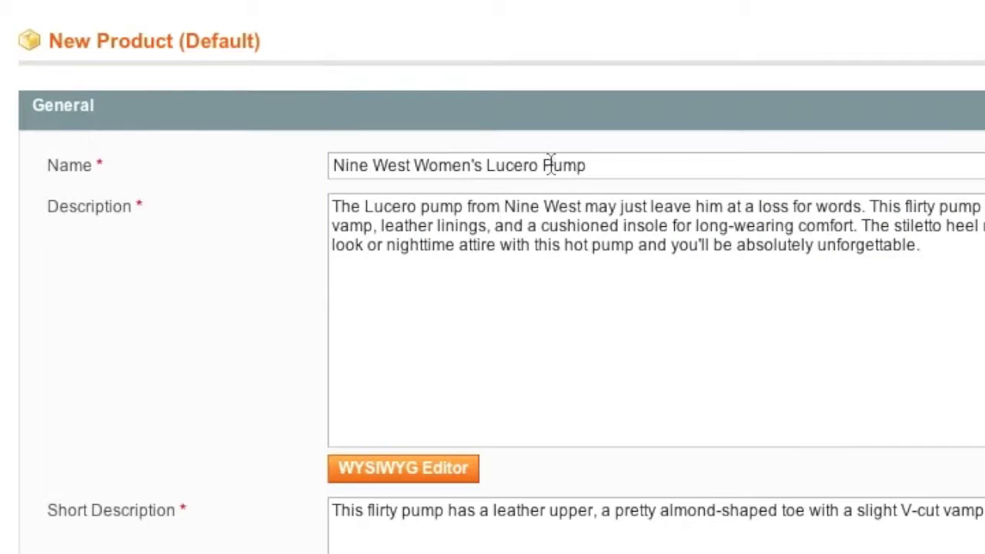
pyautogui.scroll(-5, 501, 321)
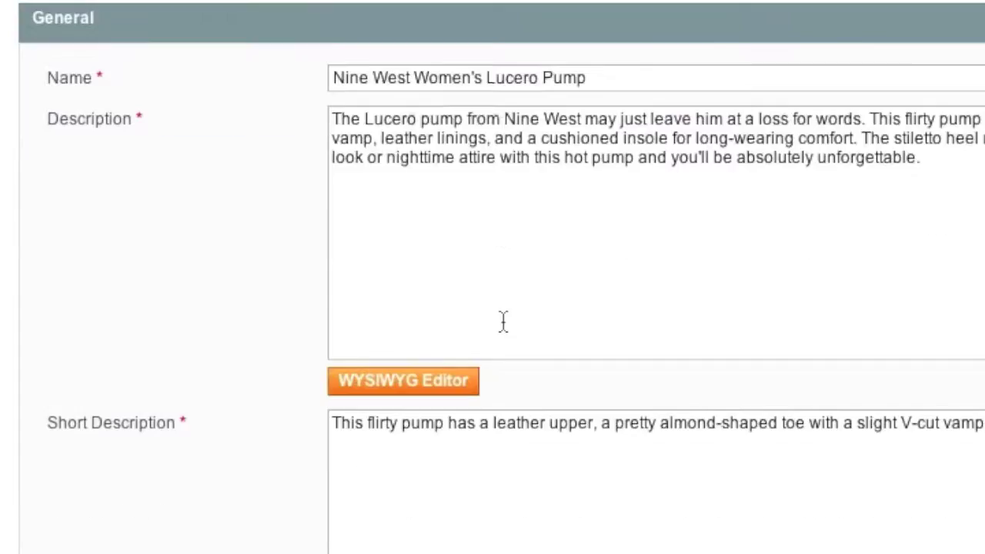
pyautogui.scroll(5, 429, 330)
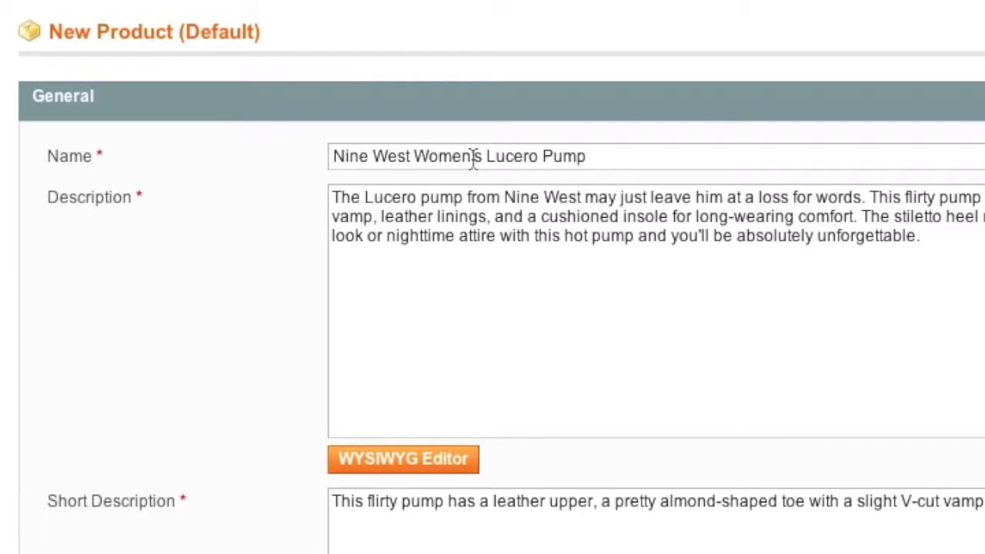
pyautogui.scroll(-10, 515, 215)
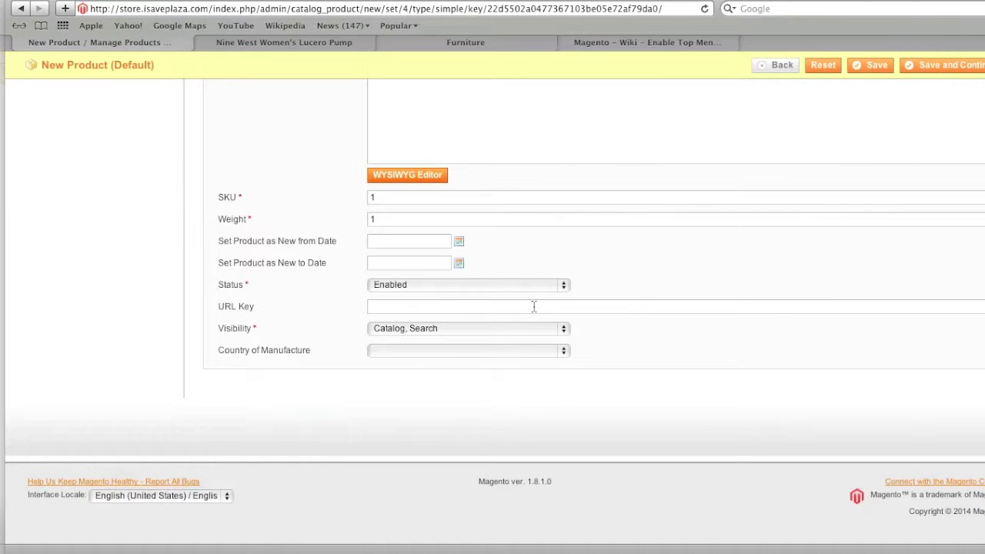
# - Set the new product's URL Key to womans-pumps and choose Catalog, Search as its Visibility
pyautogui.click(533, 307)
pyautogui.write('womans-p')
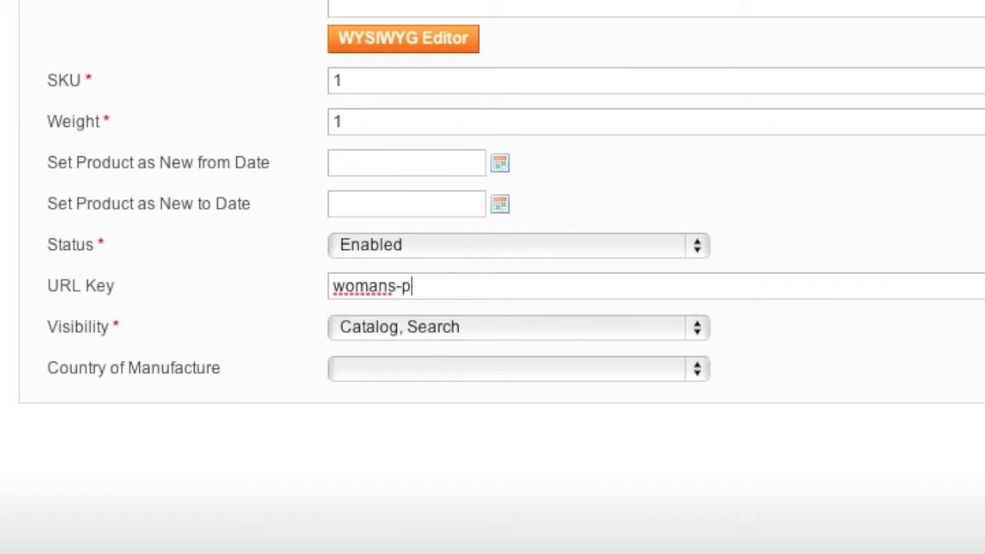
pyautogui.write('umps')
pyautogui.click(566, 338)
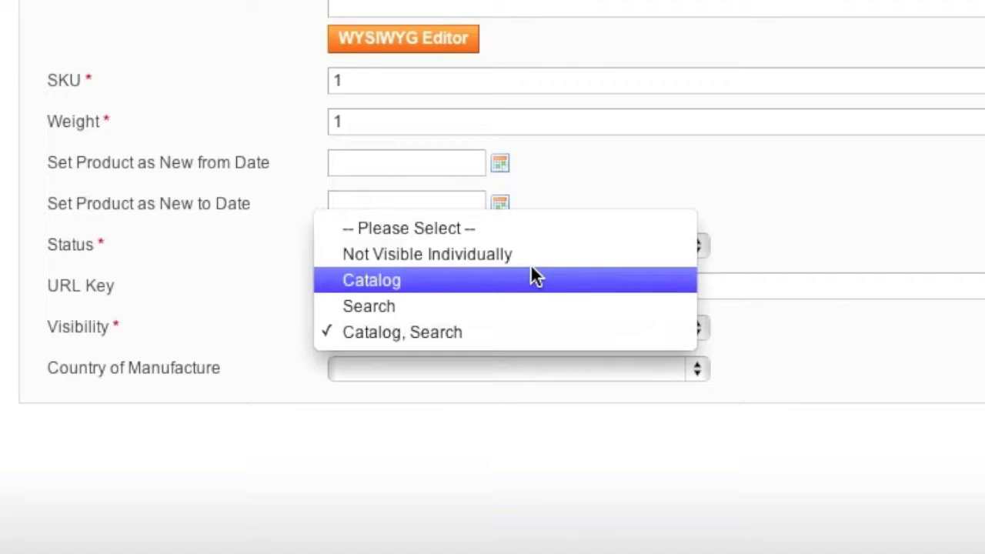
pyautogui.click(485, 336)
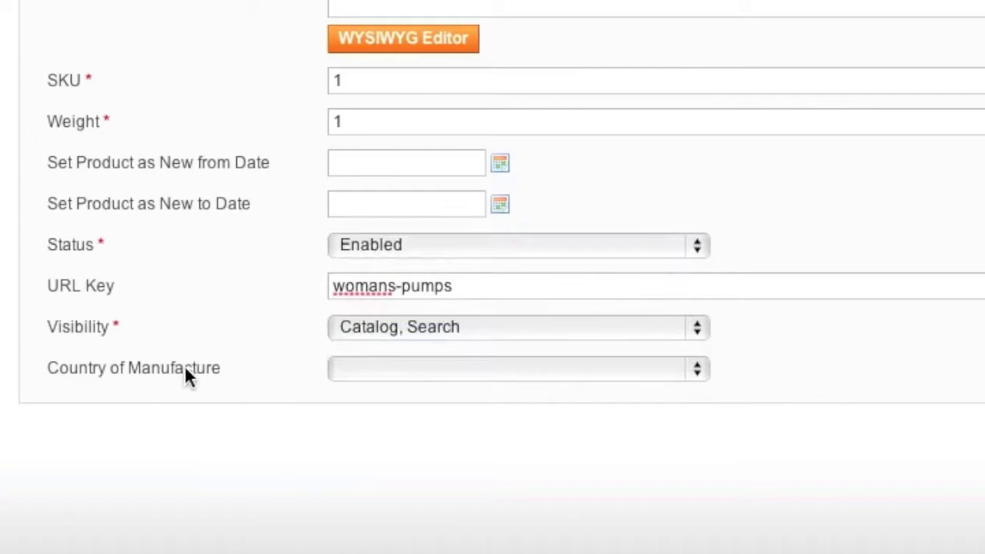
# - Set the Country of Manufacture to China and save the product with continued editing
pyautogui.click(437, 369)
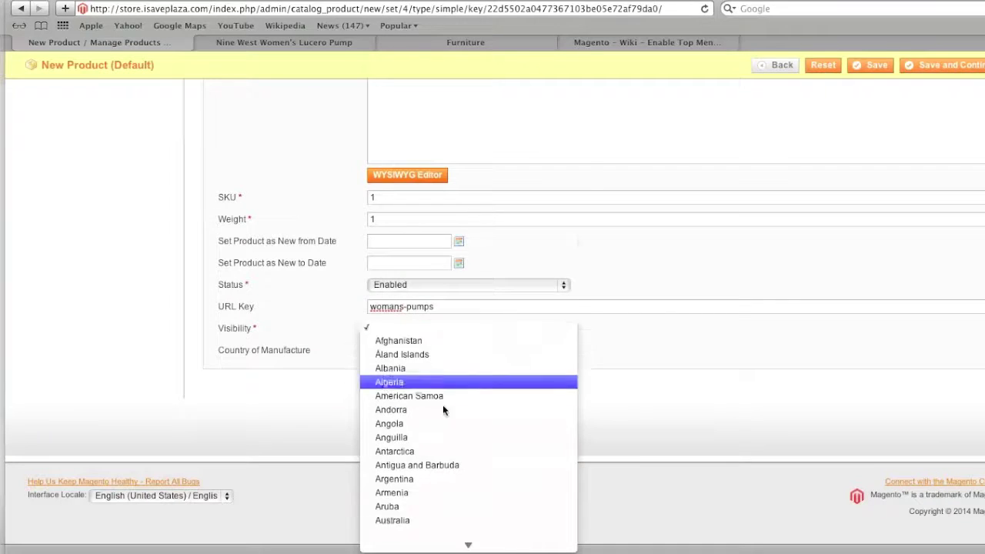
pyautogui.scroll(-10, 444, 409)
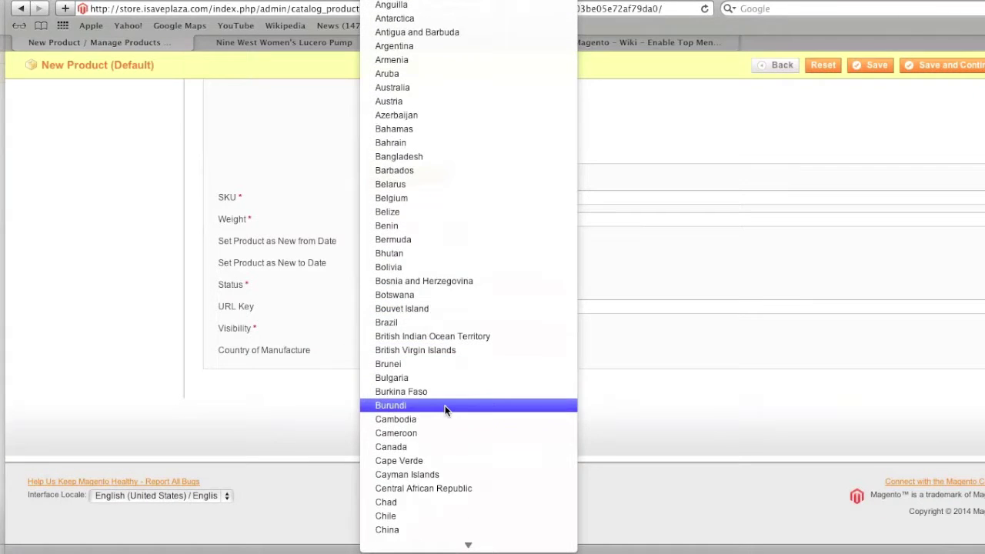
pyautogui.click(436, 531)
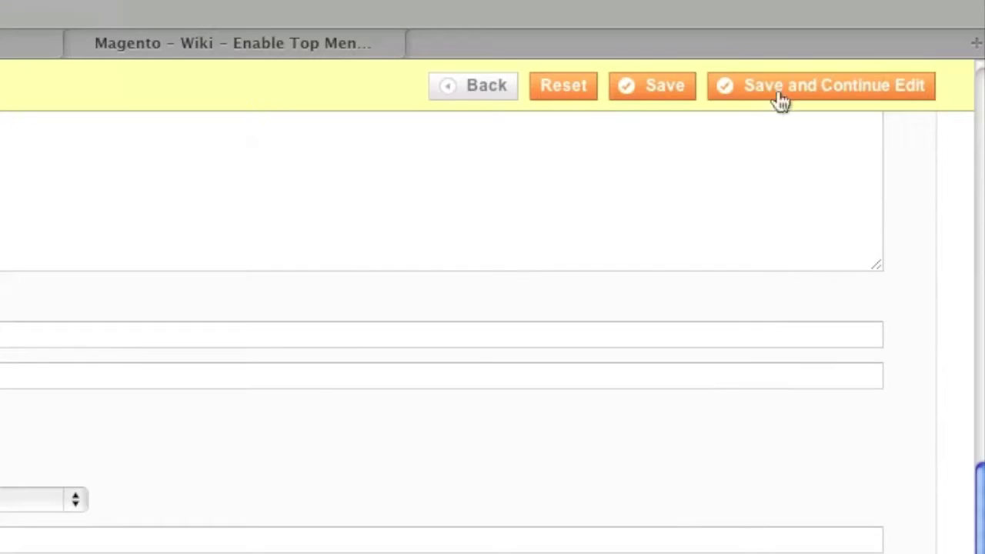
pyautogui.click(938, 65)
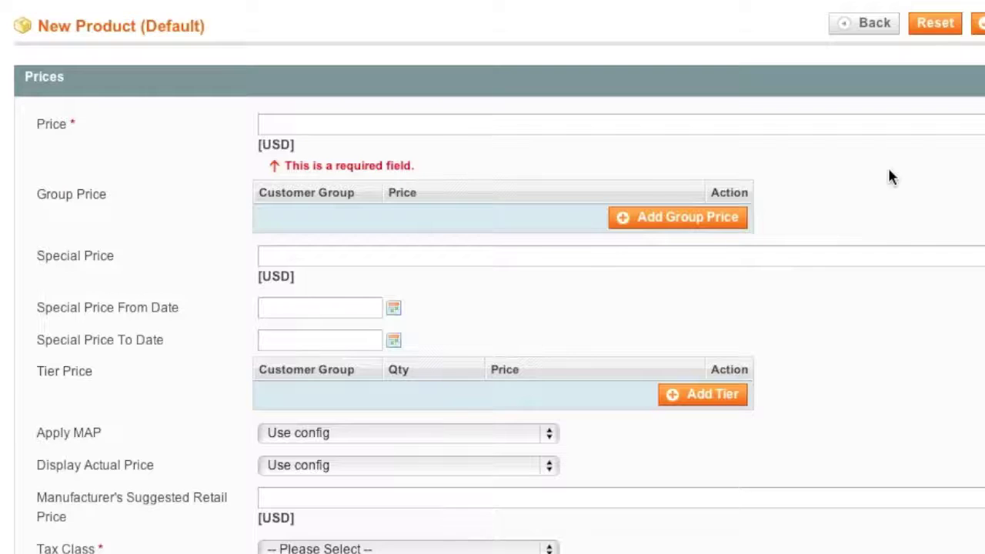
# - Set the product's Price to 9.99 and its Special Price to 8.99
pyautogui.click(745, 134)
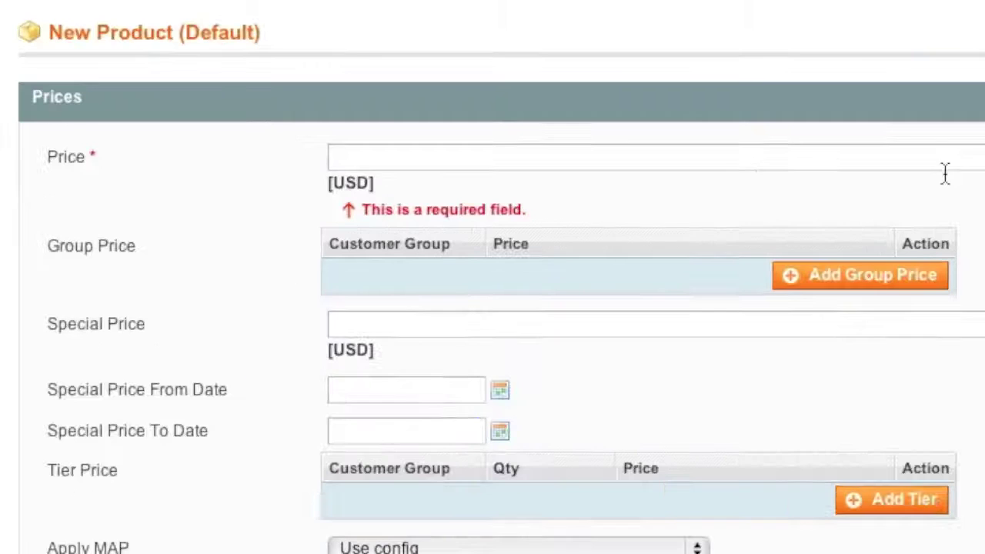
pyautogui.write('9.99')
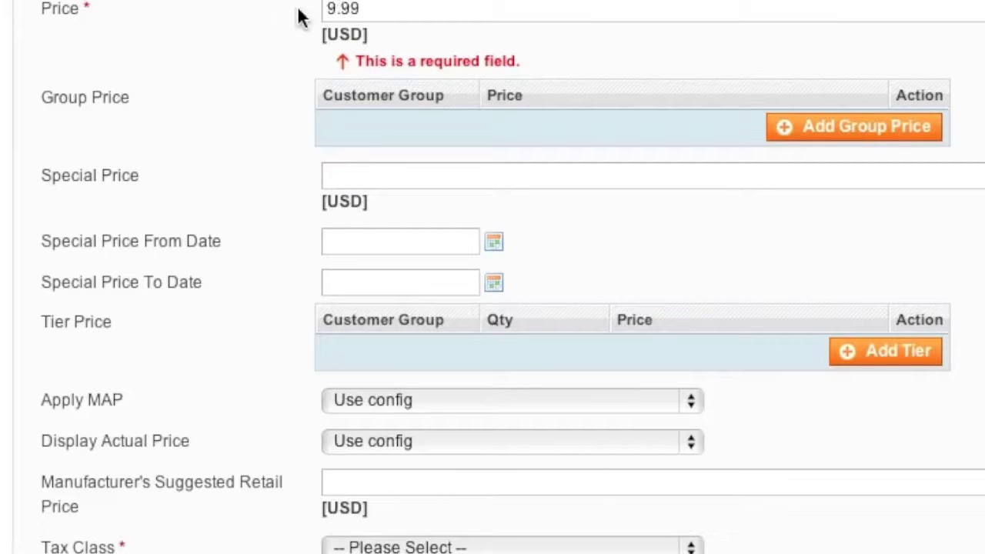
pyautogui.click(343, 172)
pyautogui.write('8.99')
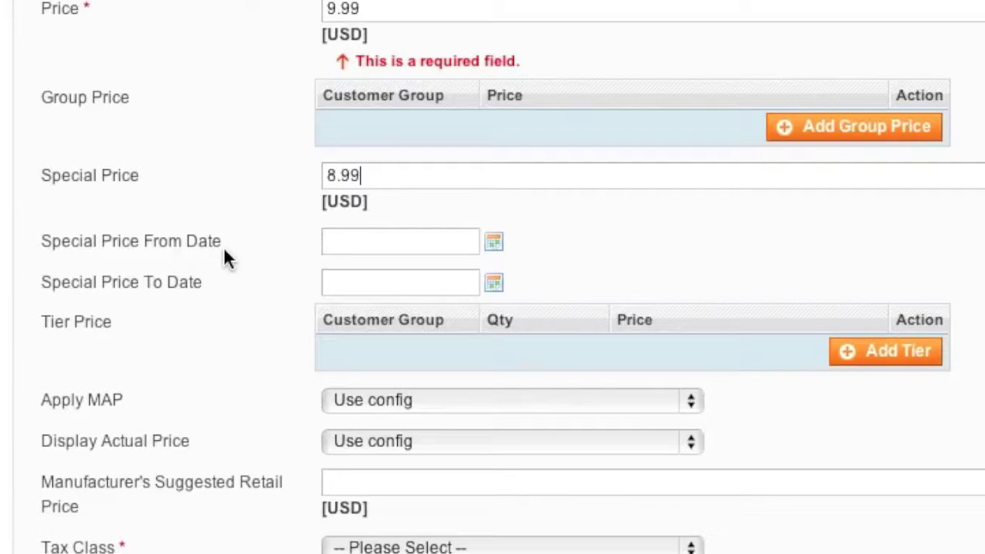
pyautogui.click(397, 241)
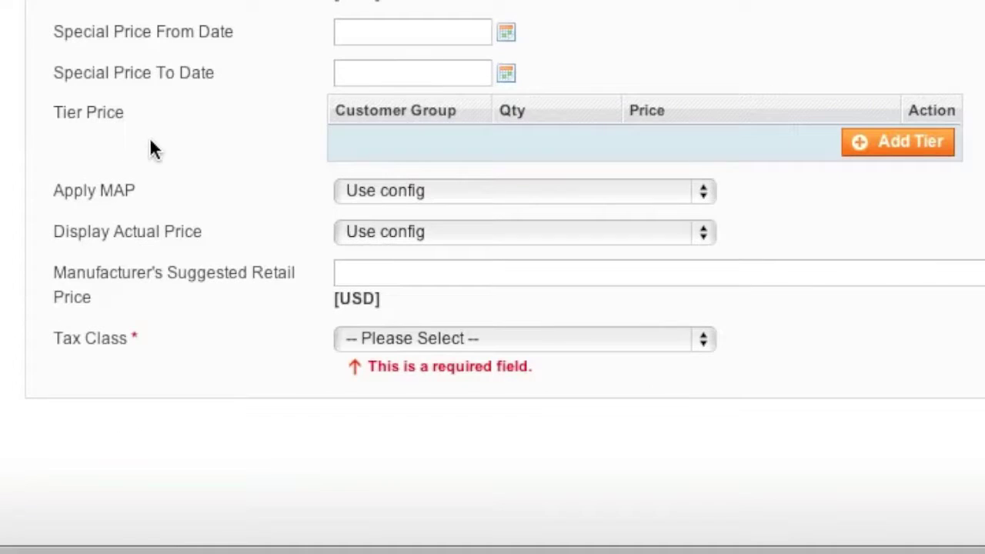
# - Try out an empty tier price row for all customer groups and remove it
pyautogui.click(895, 154)
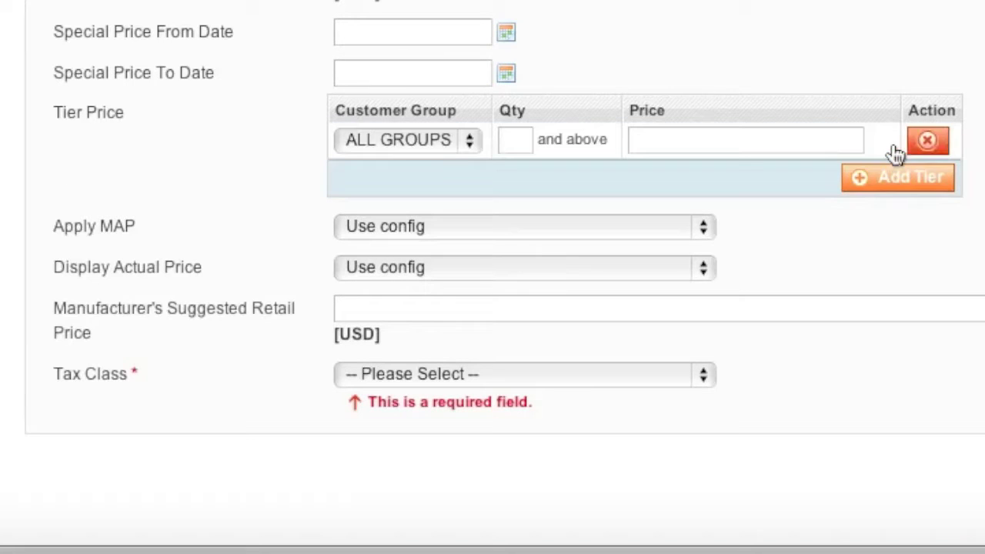
pyautogui.click(449, 146)
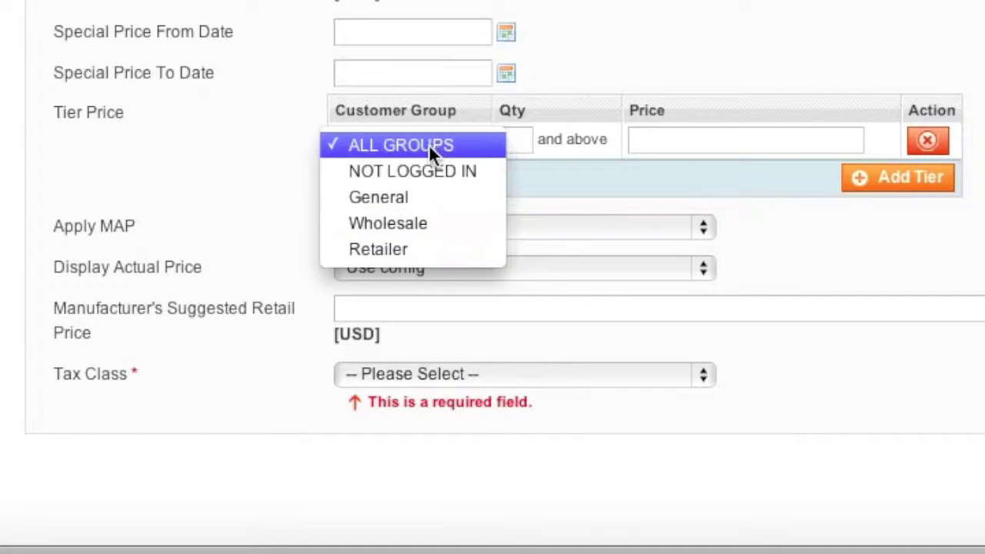
pyautogui.click(538, 140)
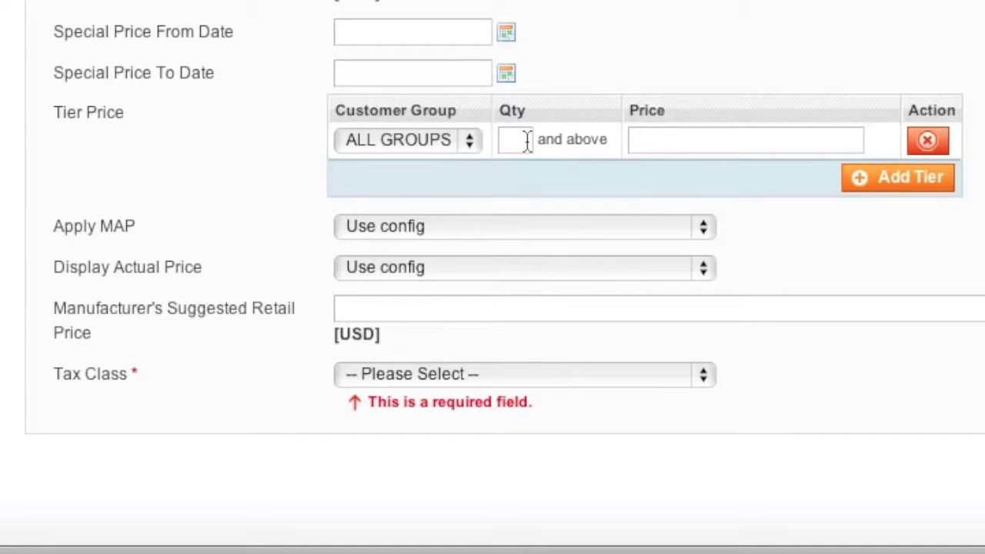
pyautogui.click(660, 140)
pyautogui.click(927, 139)
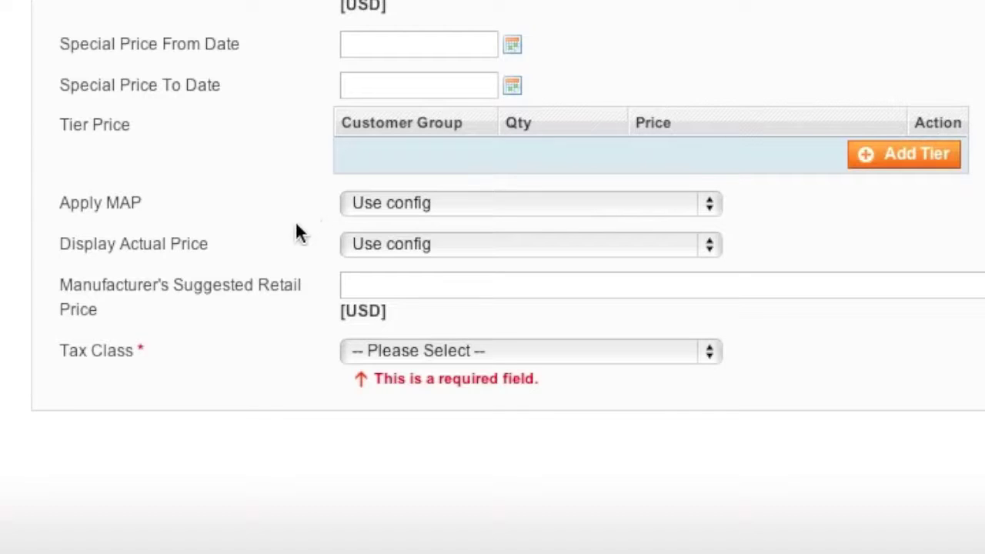
# - Review the available options for Apply MAP and Display Actual Price
pyautogui.click(383, 287)
pyautogui.click(401, 202)
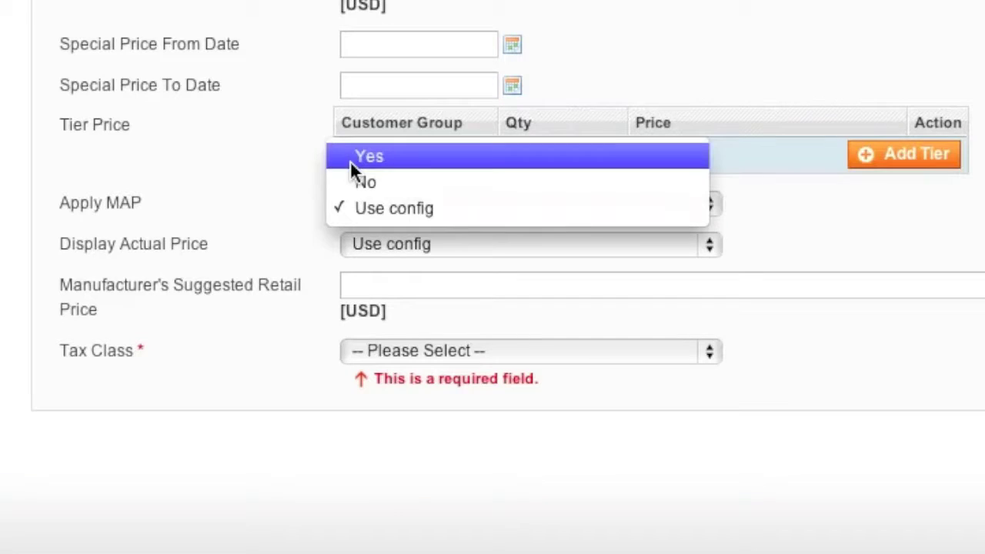
pyautogui.click(188, 235)
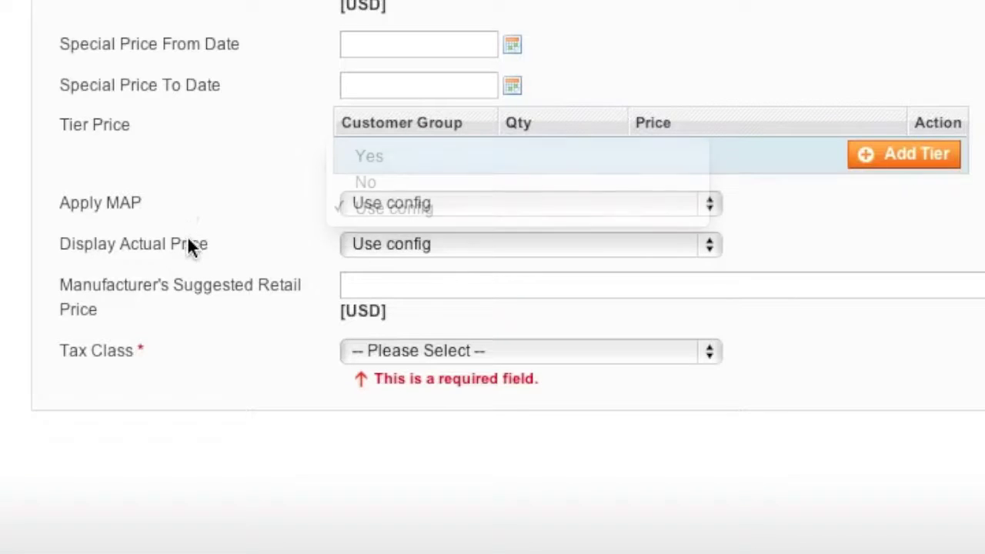
pyautogui.click(364, 250)
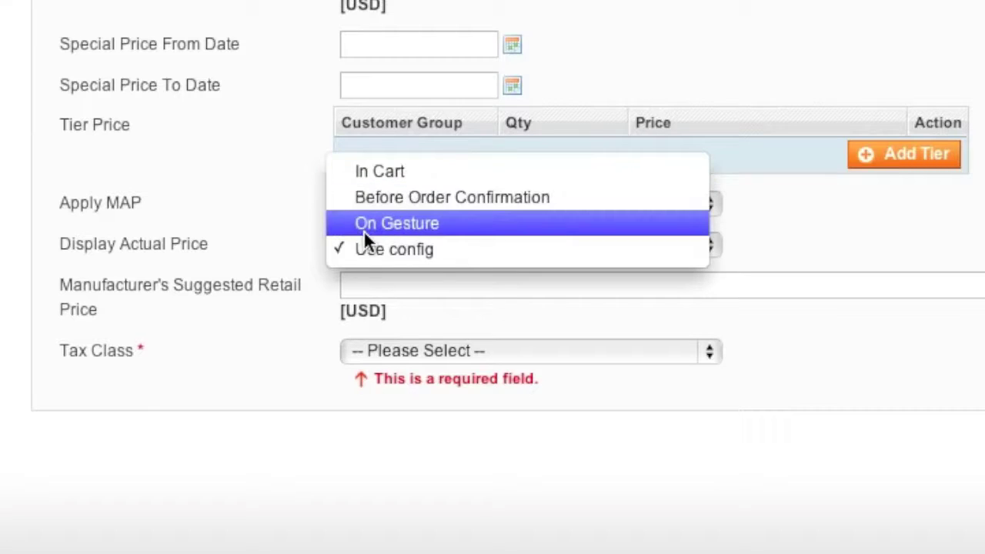
pyautogui.click(258, 256)
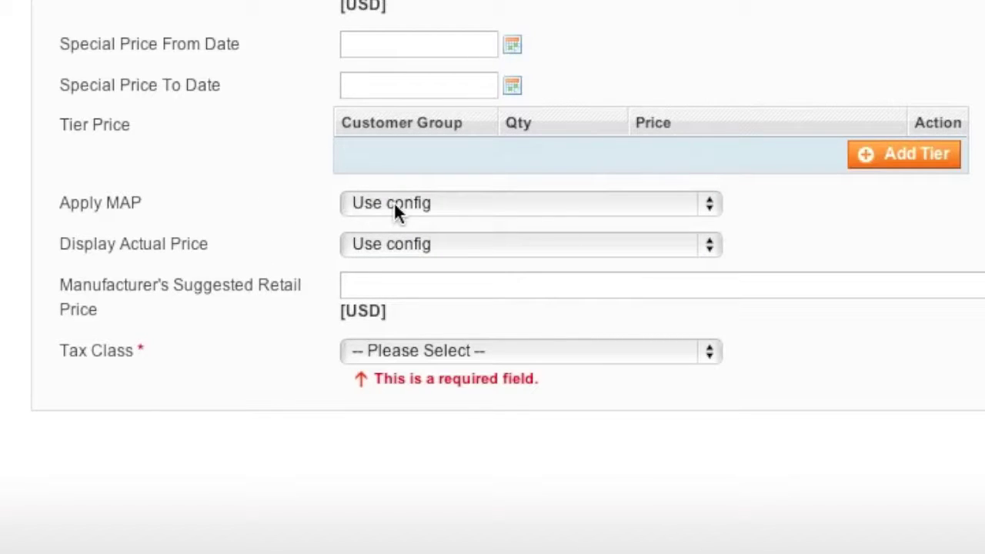
# - Set the Tax Class to None and save the product, keeping it open for editing
pyautogui.click(511, 353)
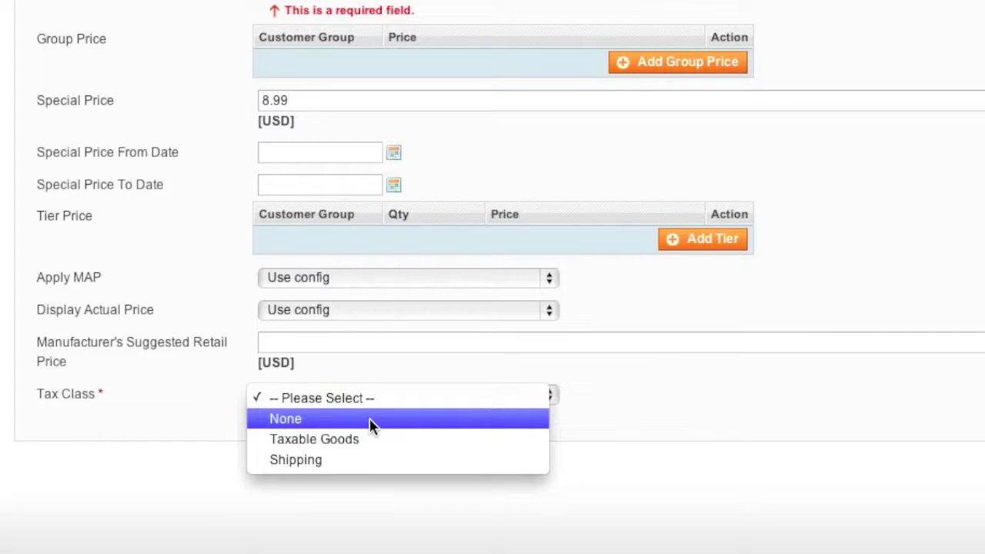
pyautogui.click(369, 420)
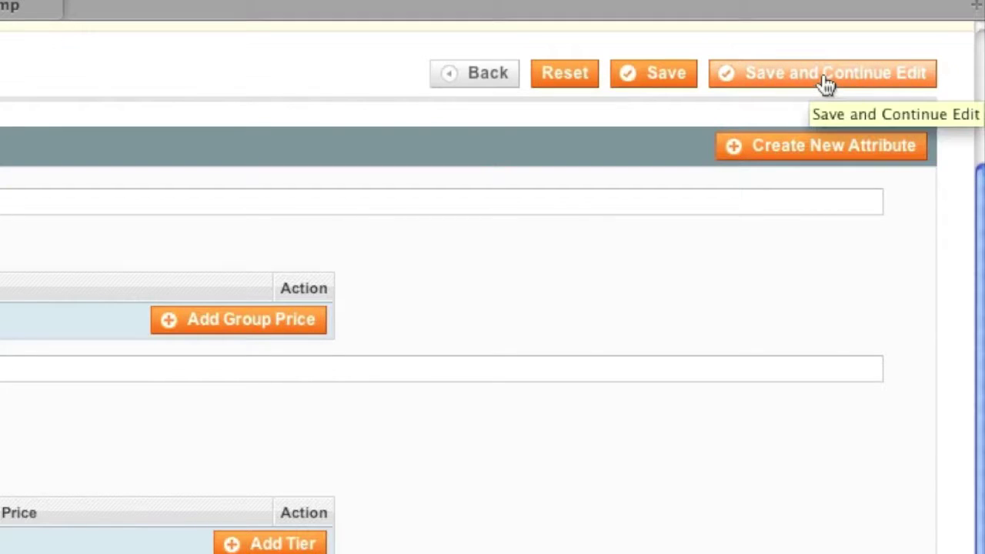
pyautogui.click(825, 85)
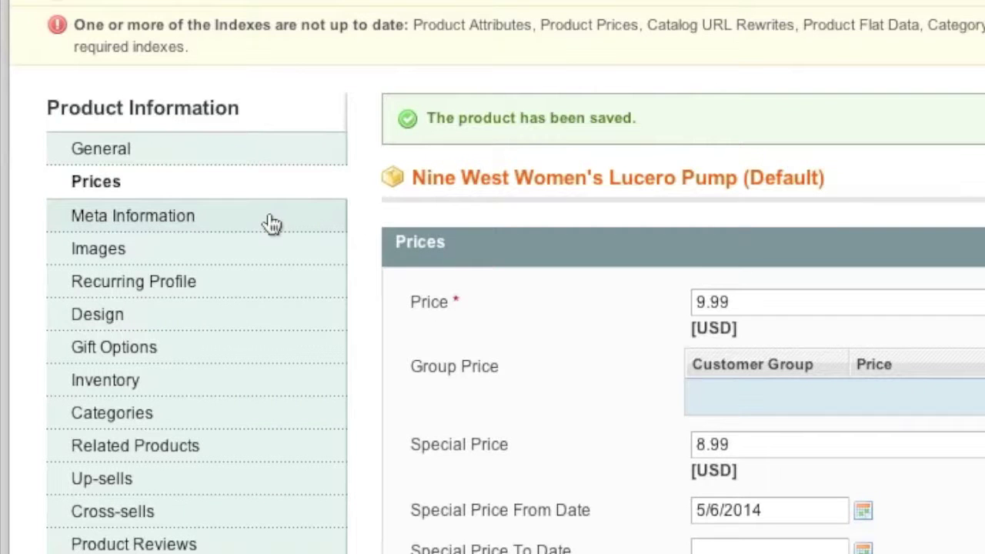
# - Open the product's Meta Information and examine the title, description and keywords tags in the sample product page's source code
pyautogui.click(272, 223)
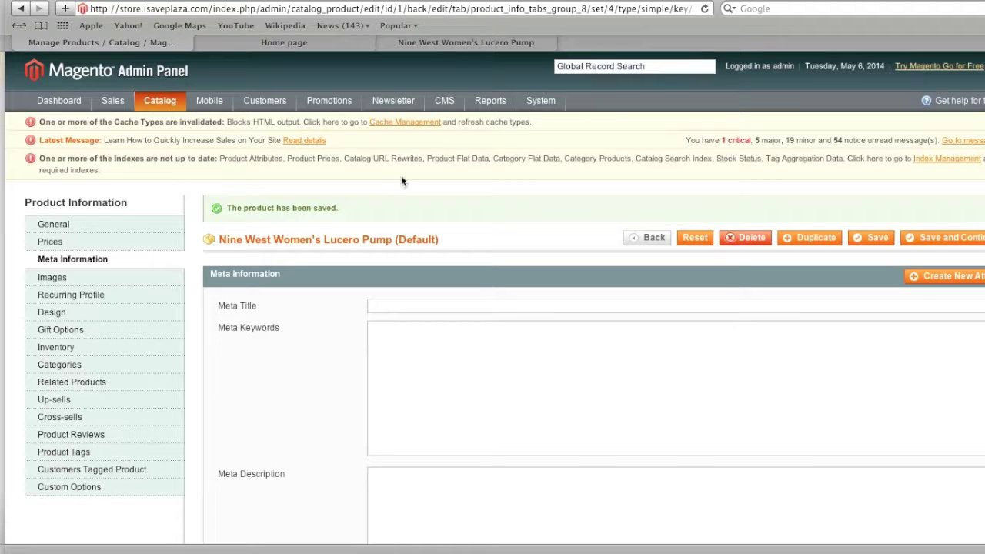
pyautogui.click(444, 42)
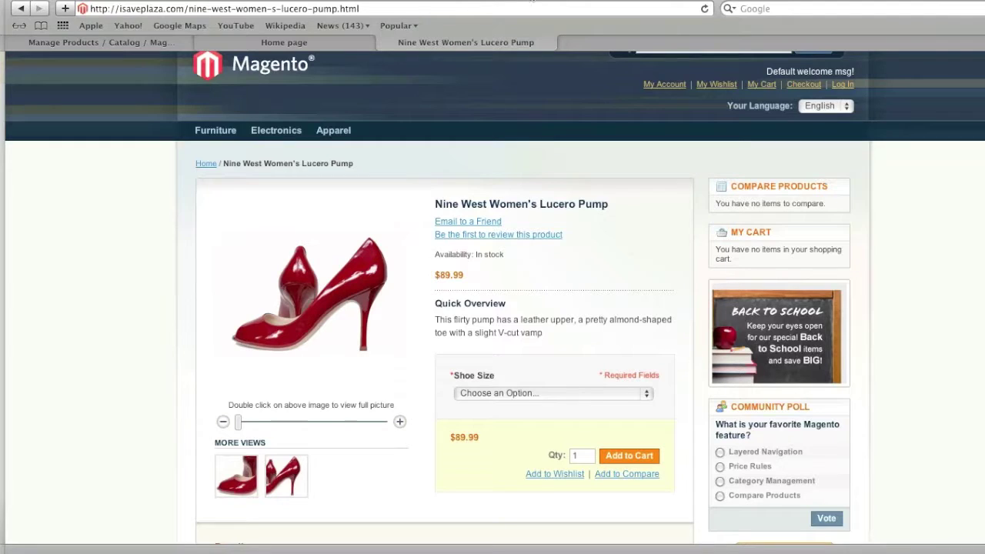
pyautogui.rightClick(142, 188)
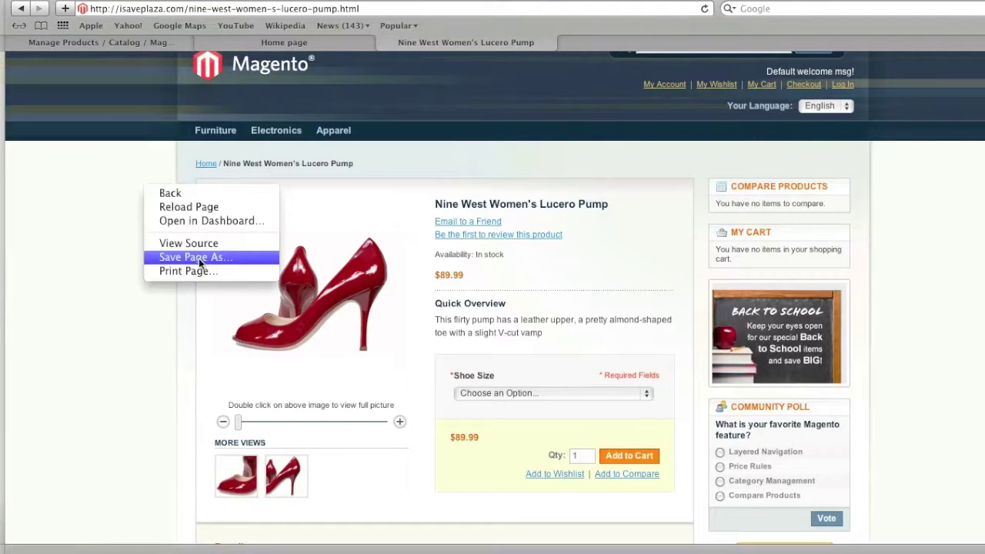
pyautogui.click(205, 245)
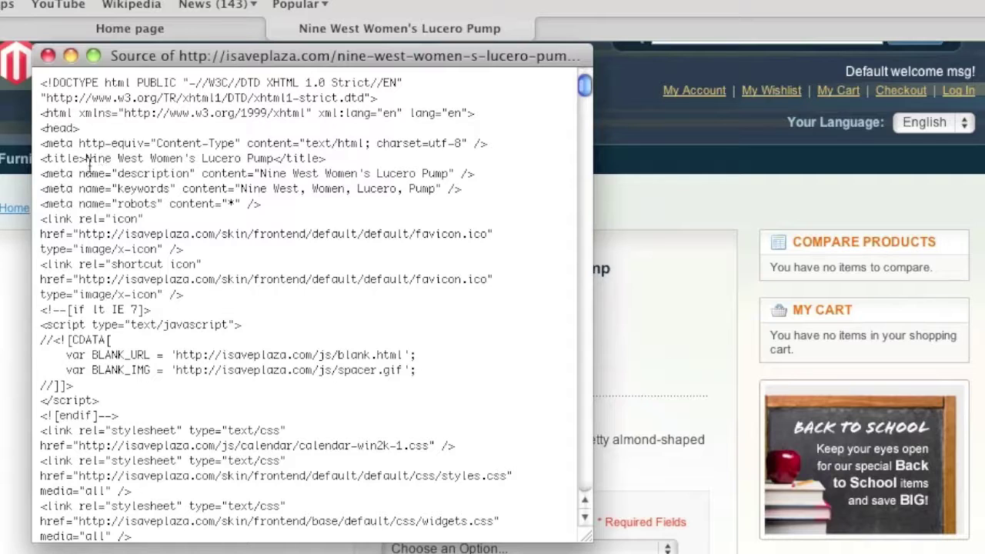
pyautogui.moveTo(40, 158); pyautogui.dragTo(331, 159)
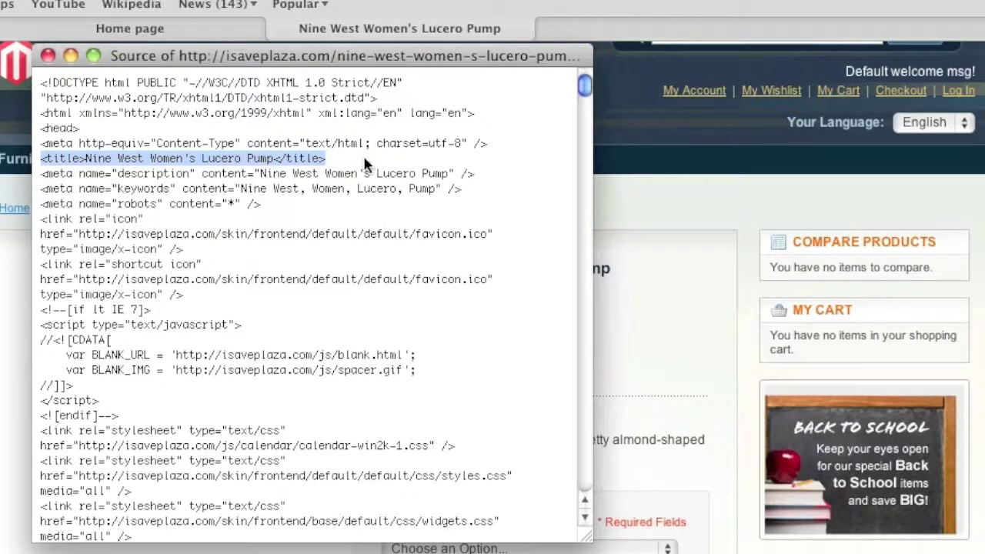
pyautogui.moveTo(59, 174); pyautogui.dragTo(420, 174)
pyautogui.moveTo(46, 189); pyautogui.dragTo(473, 197)
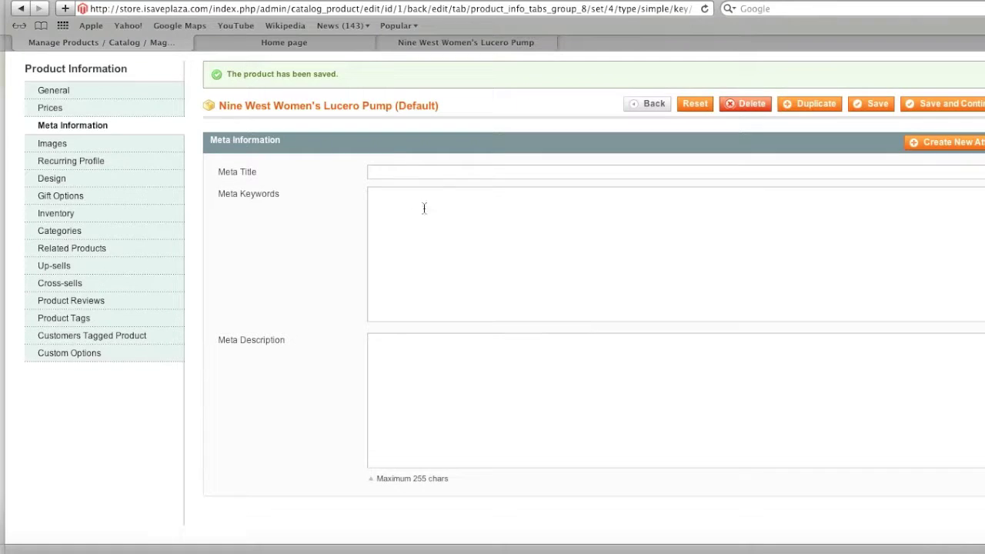
# - Copy the product name Nine West Women's Lucero Pump from the sample product page into the Meta Title
pyautogui.click(399, 168)
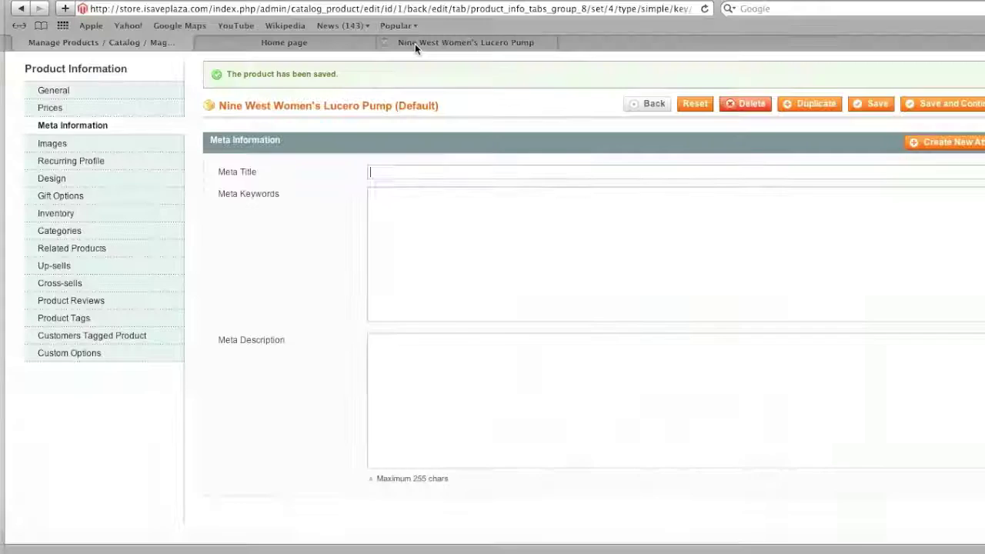
pyautogui.click(418, 44)
pyautogui.moveTo(604, 203); pyautogui.dragTo(433, 203)
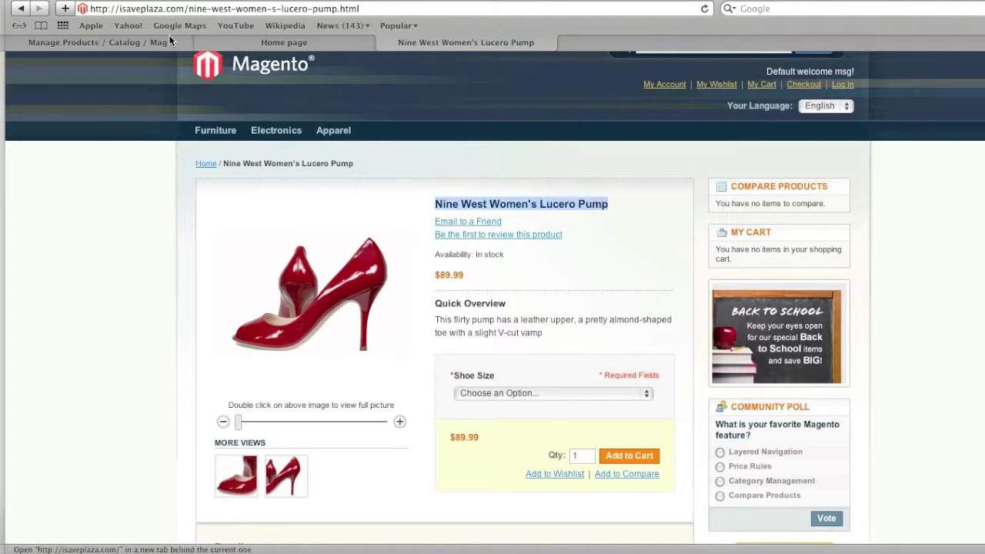
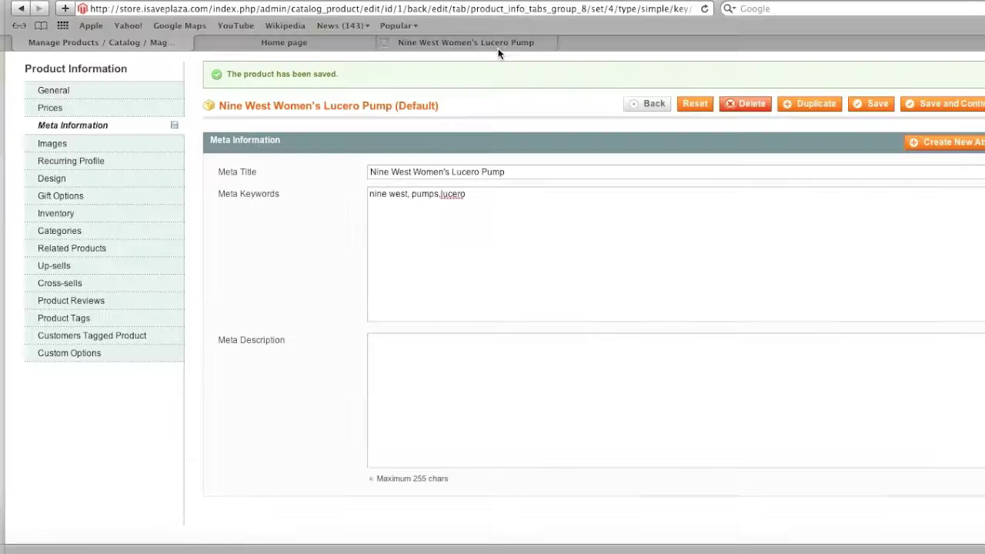
# - Copy the Details text from "a pretty almond-shaped toe" onward on the sample product page into the Meta Description, capitalising the initial A
pyautogui.click(497, 46)
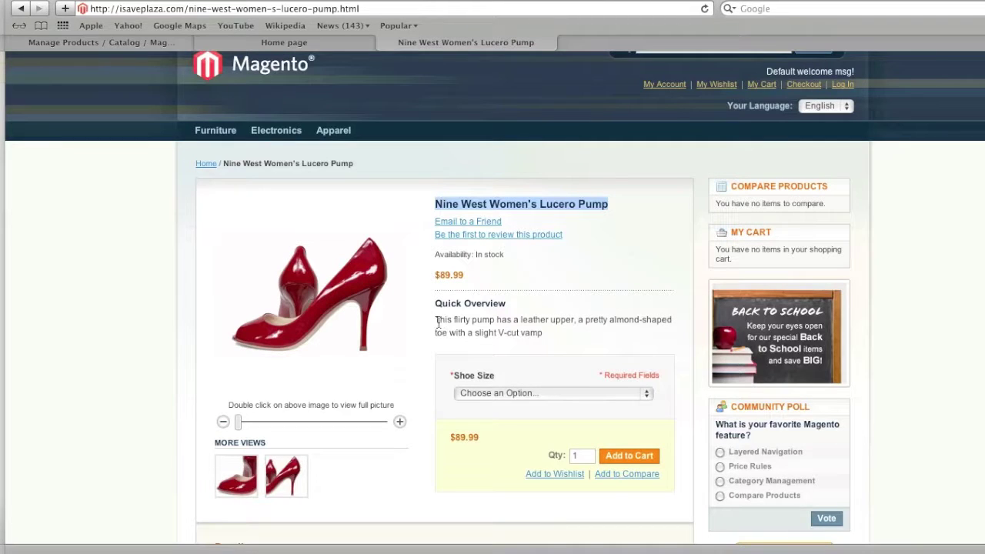
pyautogui.moveTo(473, 320); pyautogui.dragTo(550, 335)
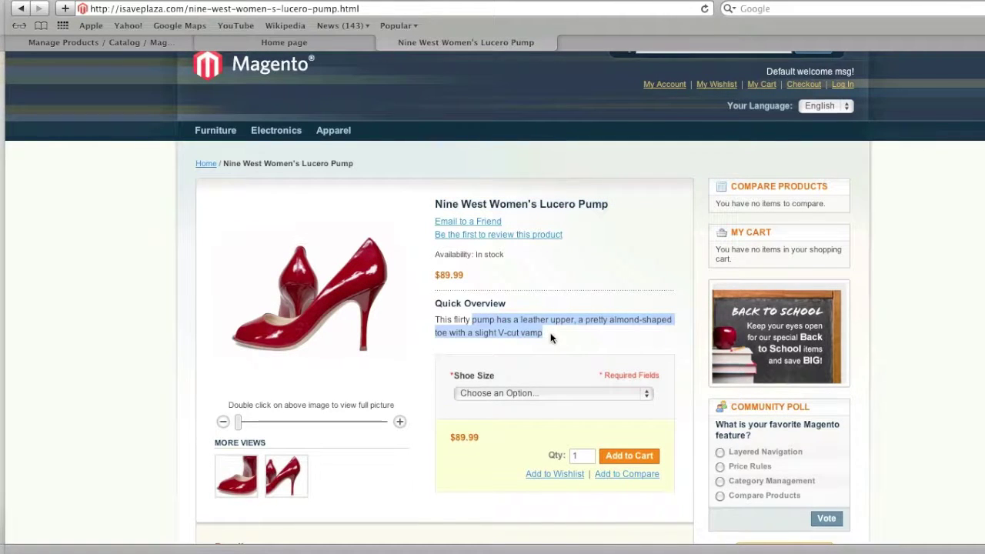
pyautogui.scroll(-5, 550, 332)
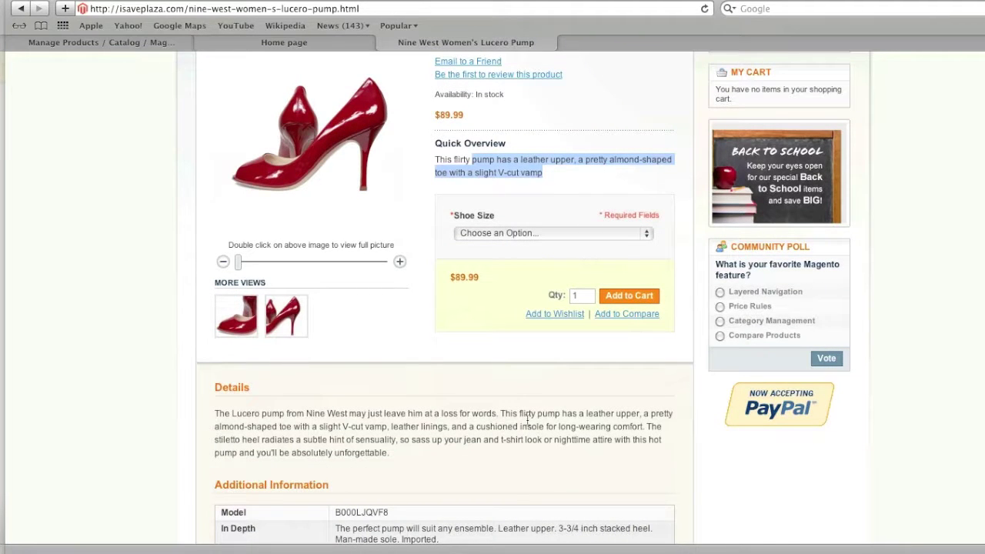
pyautogui.moveTo(645, 416); pyautogui.dragTo(390, 457)
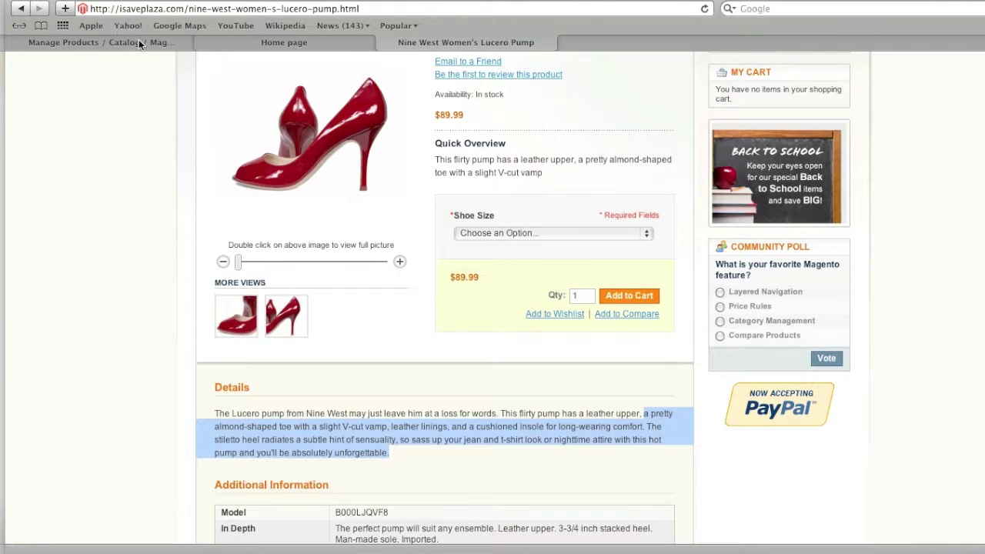
pyautogui.click(20, 42)
pyautogui.click(438, 242)
pyautogui.hotkey('ctrl', 'v')
pyautogui.click(312, 159)
pyautogui.press('BackSpace')
pyautogui.write('A')
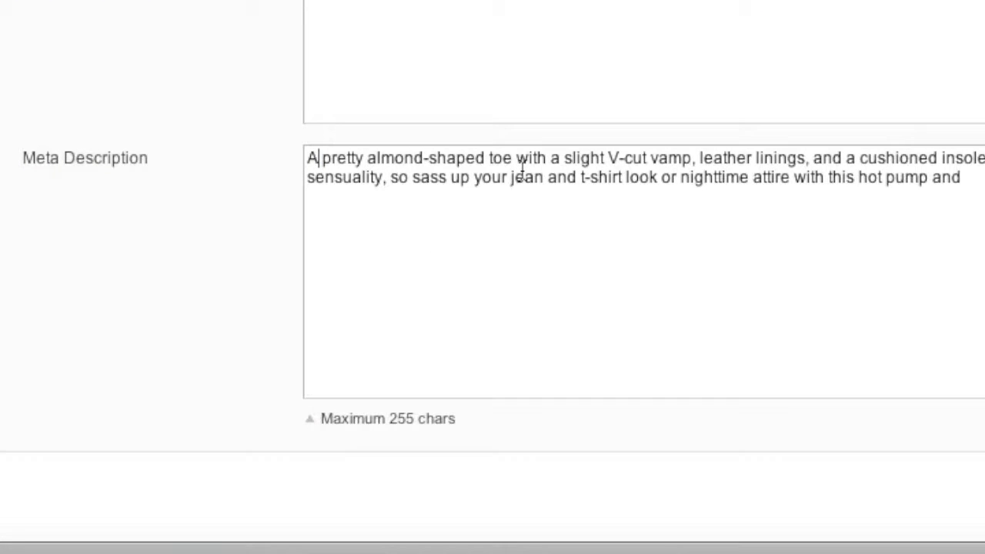
# - Search Google for pumps in a new browser tab and examine the page titles and descriptions of the Nordstrom result
pyautogui.click(108, 2)
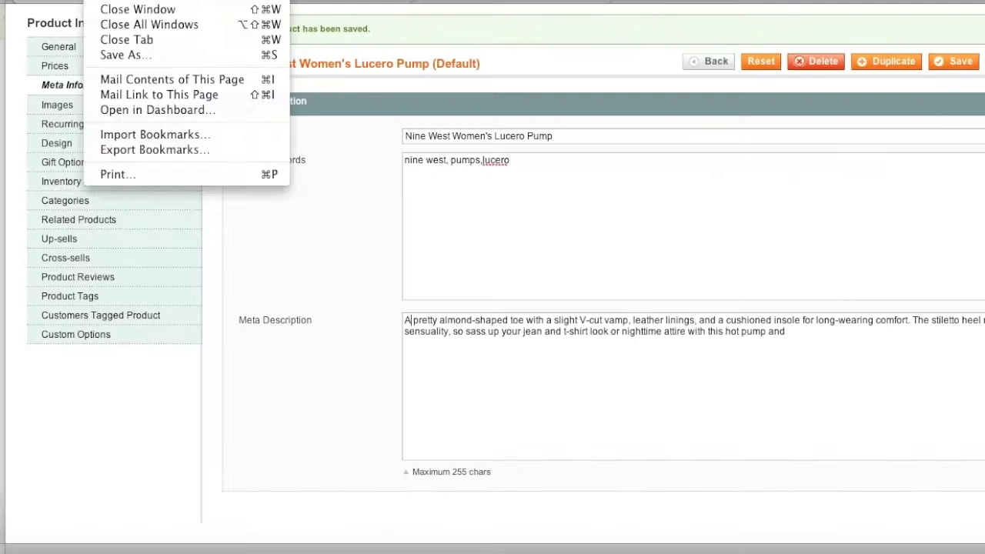
pyautogui.press('super+t')
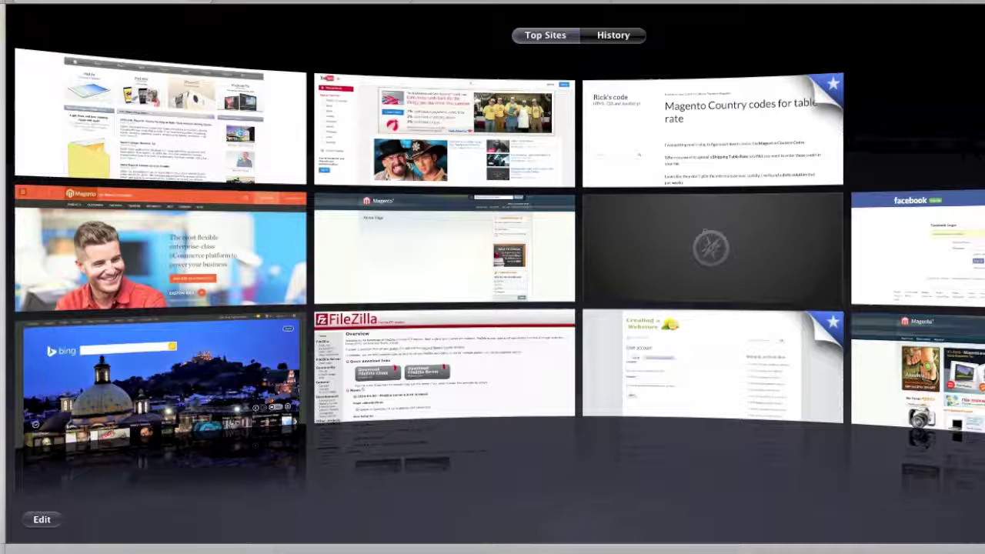
pyautogui.write('google.com')
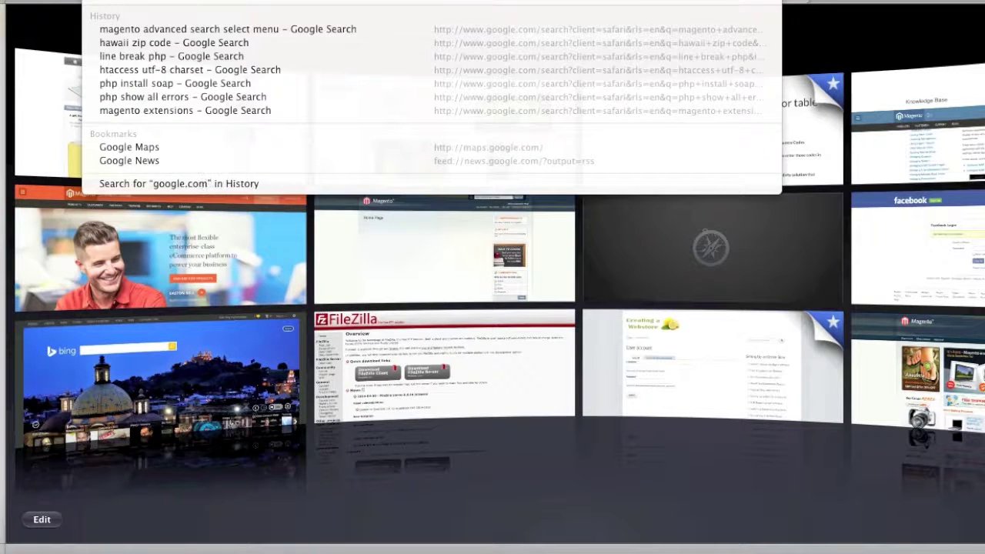
pyautogui.press('Return')
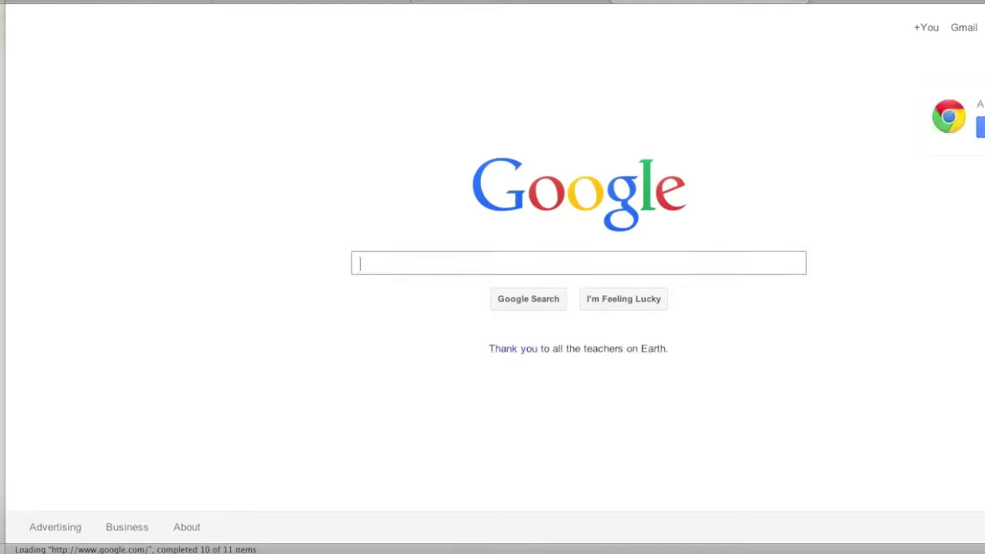
pyautogui.write('pumps')
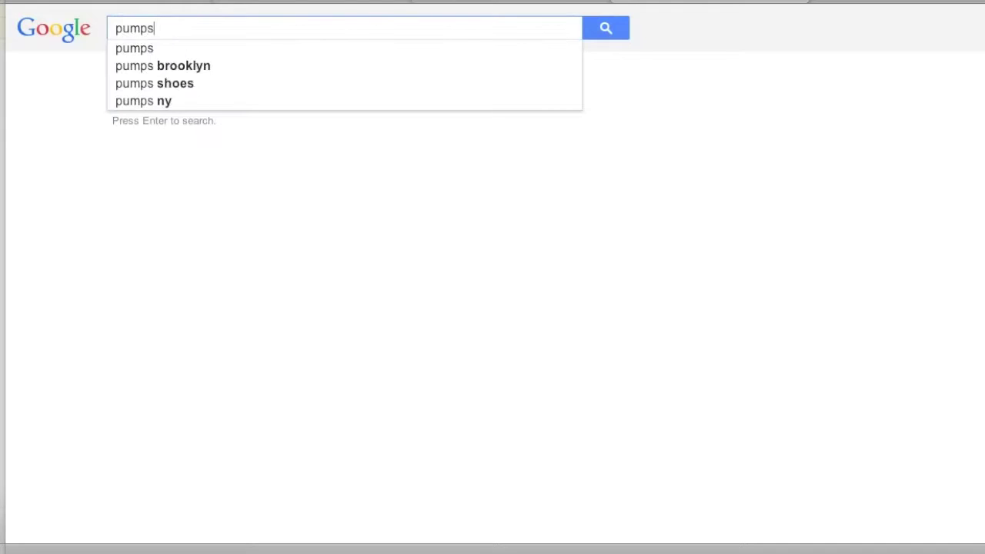
pyautogui.press('Return')
pyautogui.scroll(-4, 258, 405)
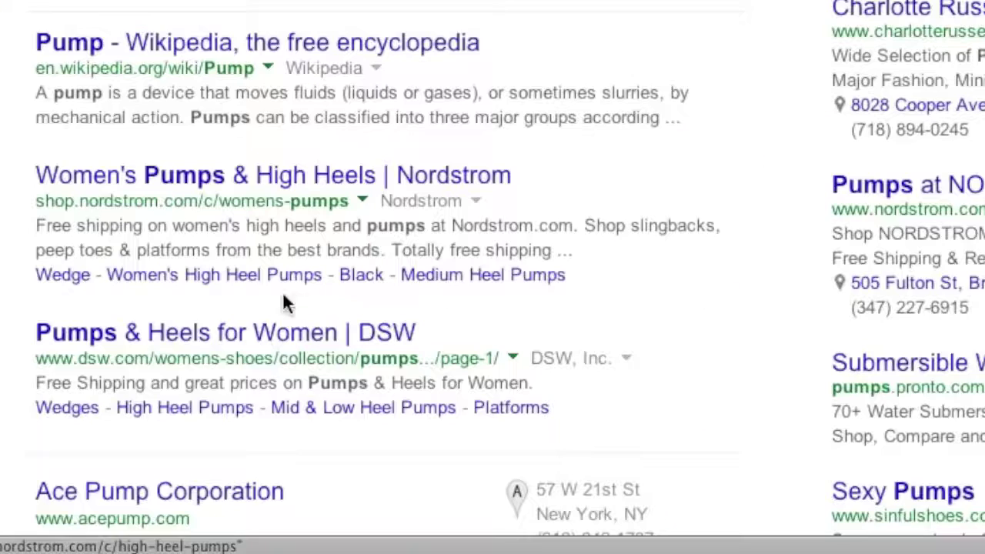
pyautogui.moveTo(36, 231); pyautogui.dragTo(499, 228)
pyautogui.moveTo(527, 172); pyautogui.dragTo(160, 174)
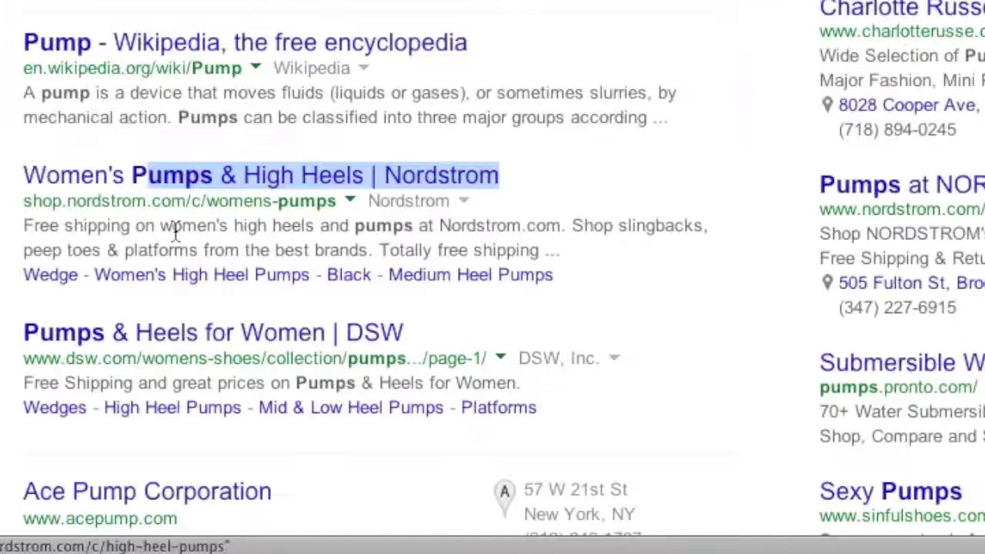
pyautogui.moveTo(173, 226); pyautogui.dragTo(550, 248)
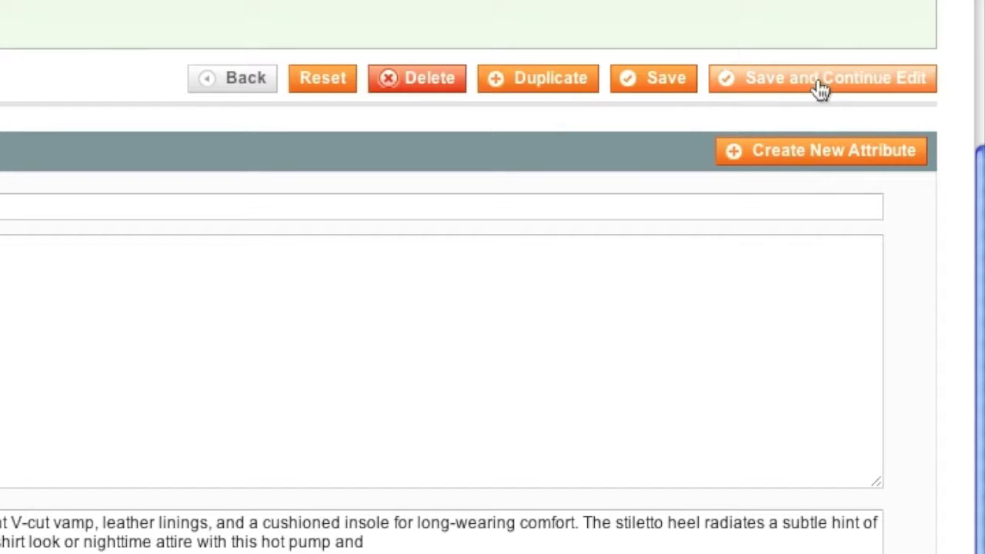
# - Save the product, keeping it open for editing, and add nine-west-women-s-lucero-pump from the Desktop to its image upload list
pyautogui.click(821, 90)
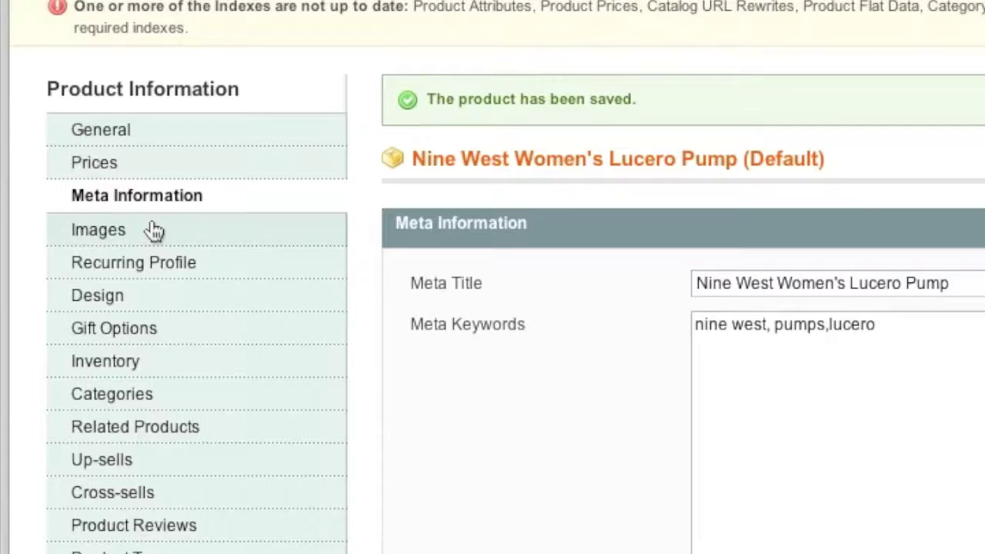
pyautogui.click(154, 229)
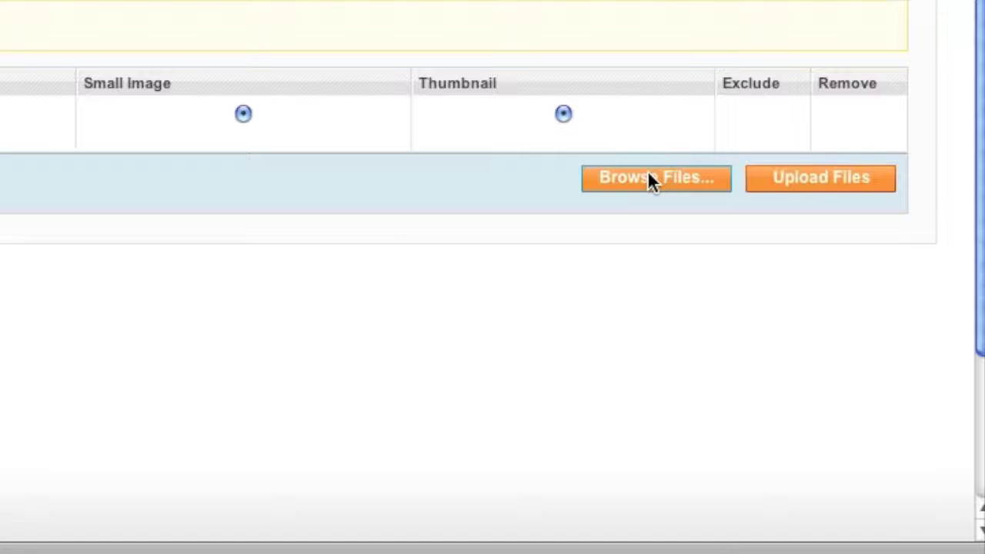
pyautogui.click(650, 178)
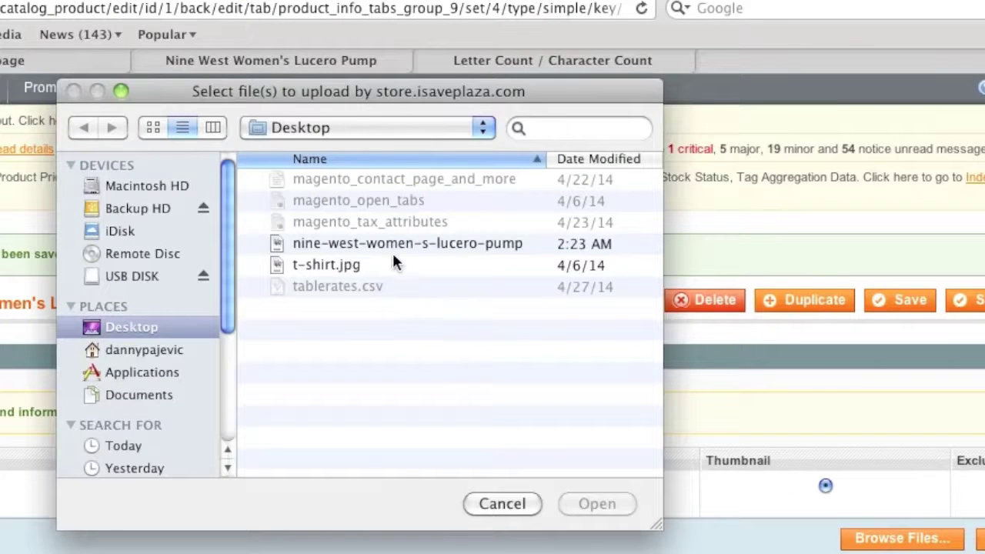
pyautogui.click(390, 245)
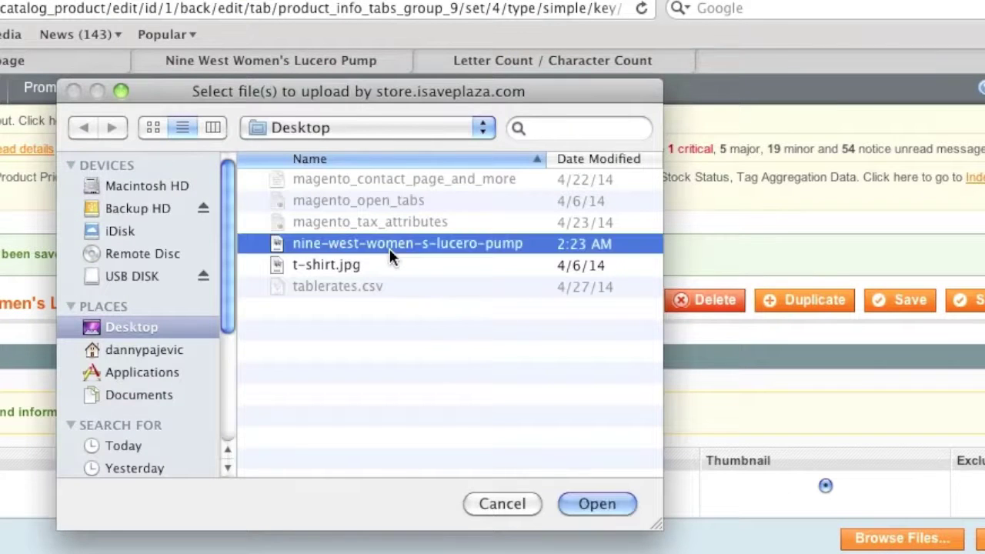
pyautogui.click(600, 505)
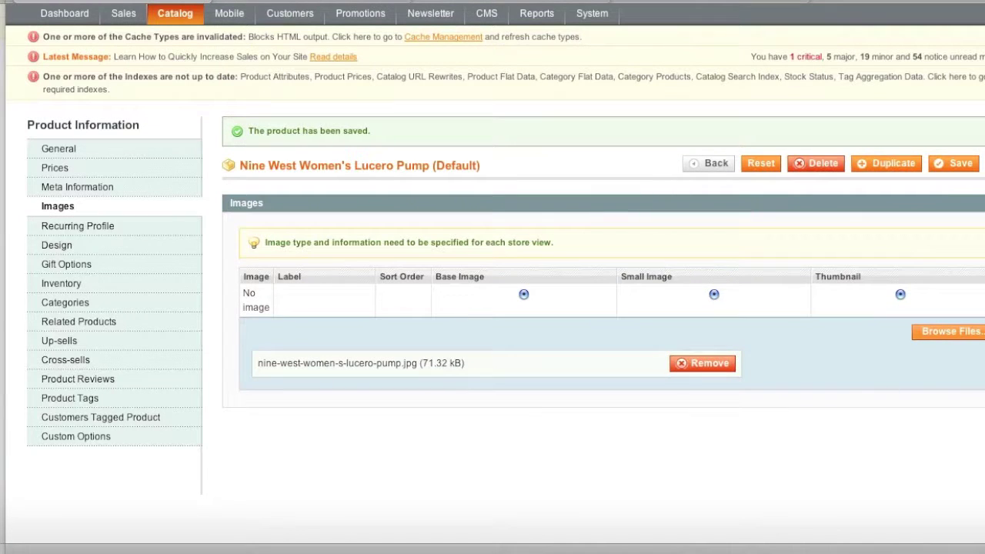
# - Add t-shirt.jpg to the image upload list as a second file and remove it again
pyautogui.click(948, 334)
pyautogui.doubleClick(557, 140)
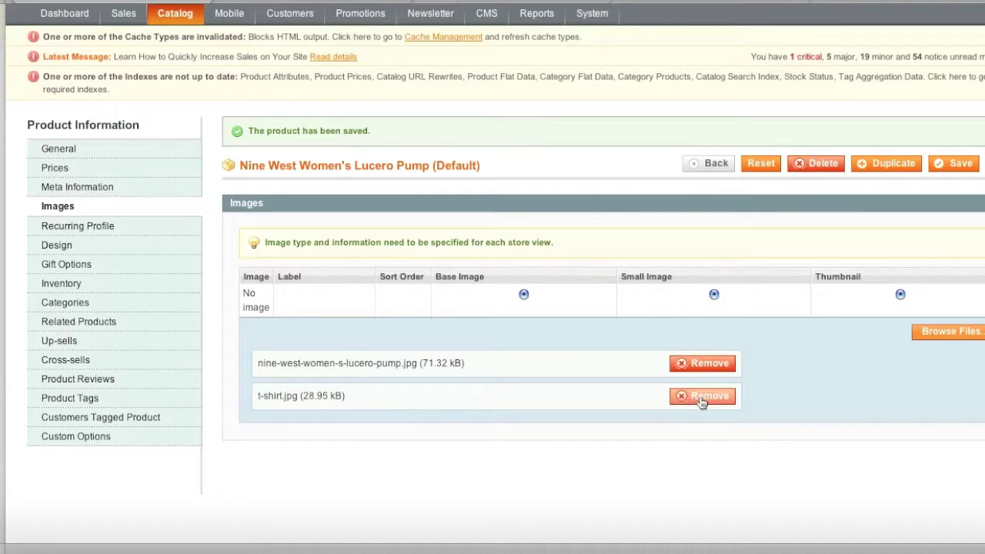
pyautogui.click(701, 396)
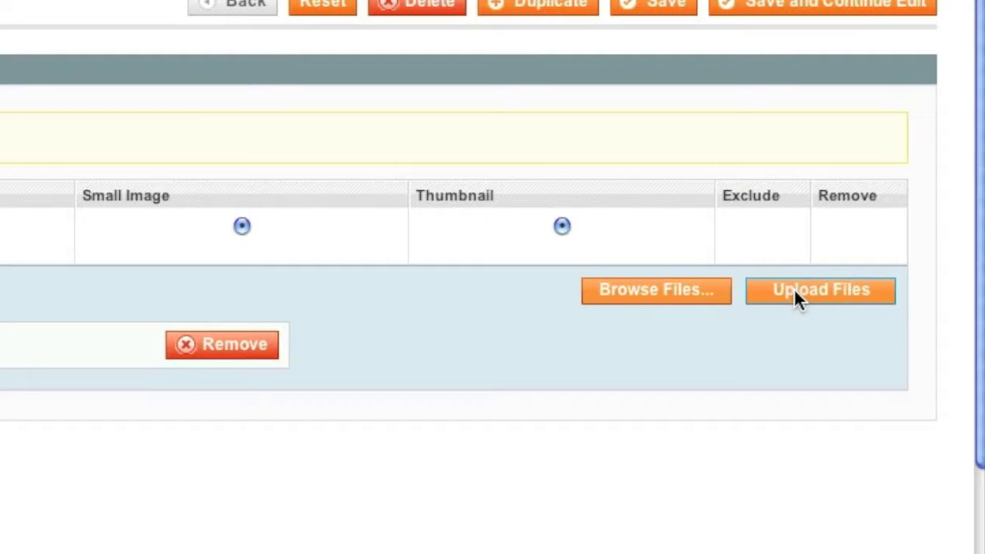
# - Upload the listed shoe image and label it Nine West Lucero Pumps
pyautogui.click(793, 288)
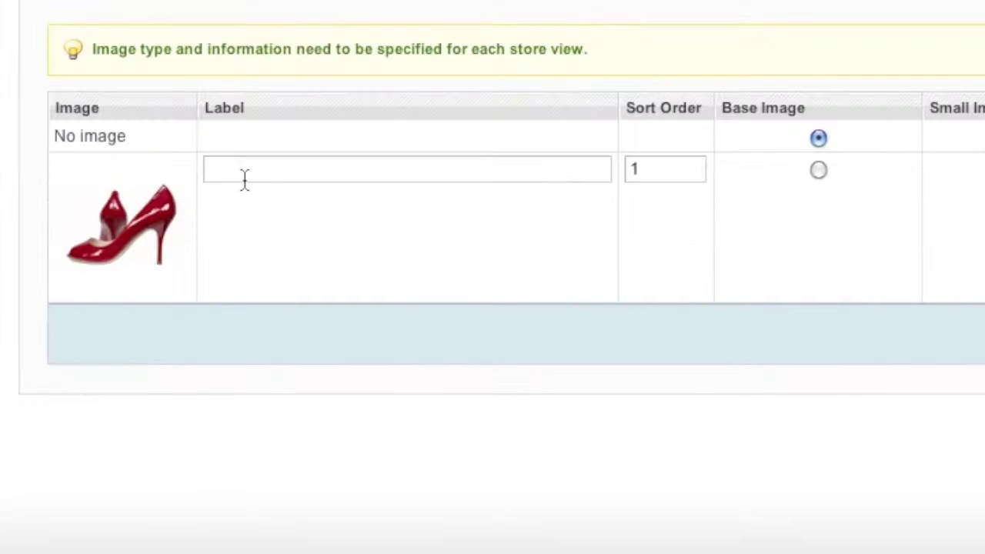
pyautogui.click(358, 313)
pyautogui.write('Nine West Lucero Pumps')
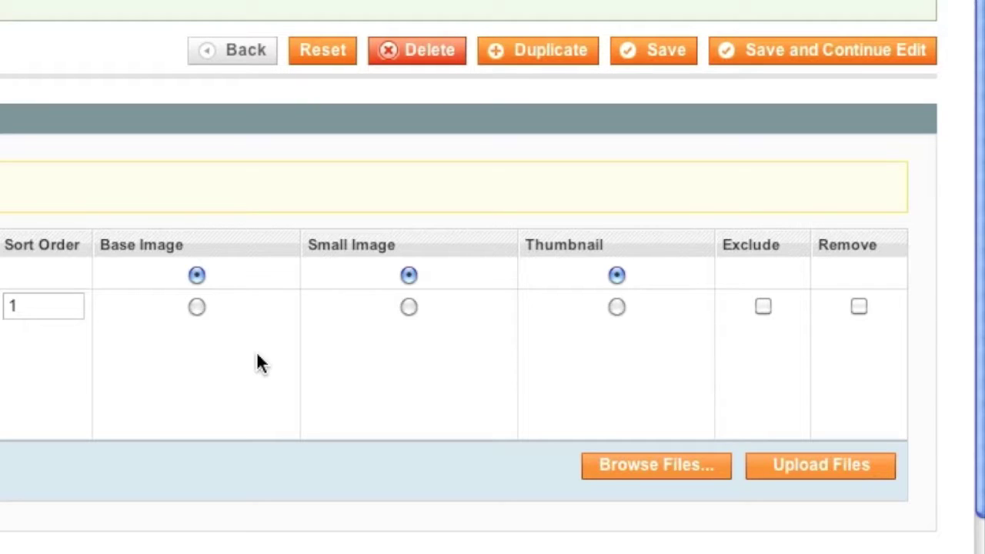
# - Assign the shoe image as base image, small image and thumbnail, and save the product while keeping it open for editing
pyautogui.click(196, 307)
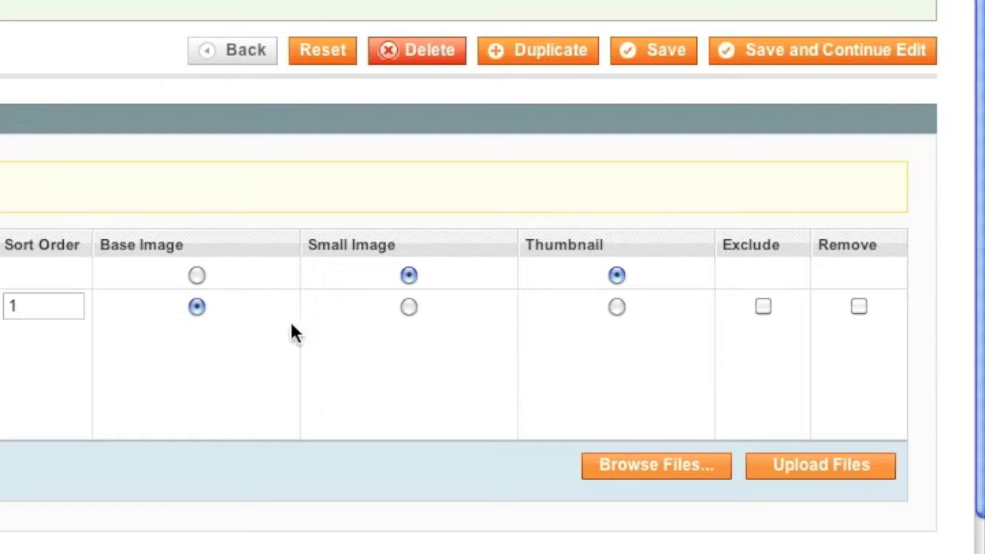
pyautogui.click(408, 308)
pyautogui.click(616, 307)
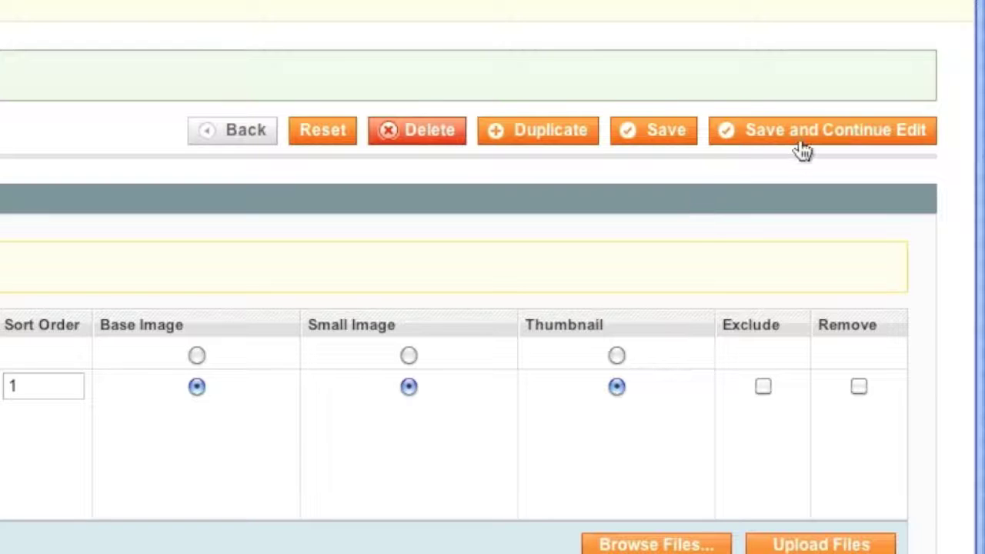
pyautogui.click(800, 54)
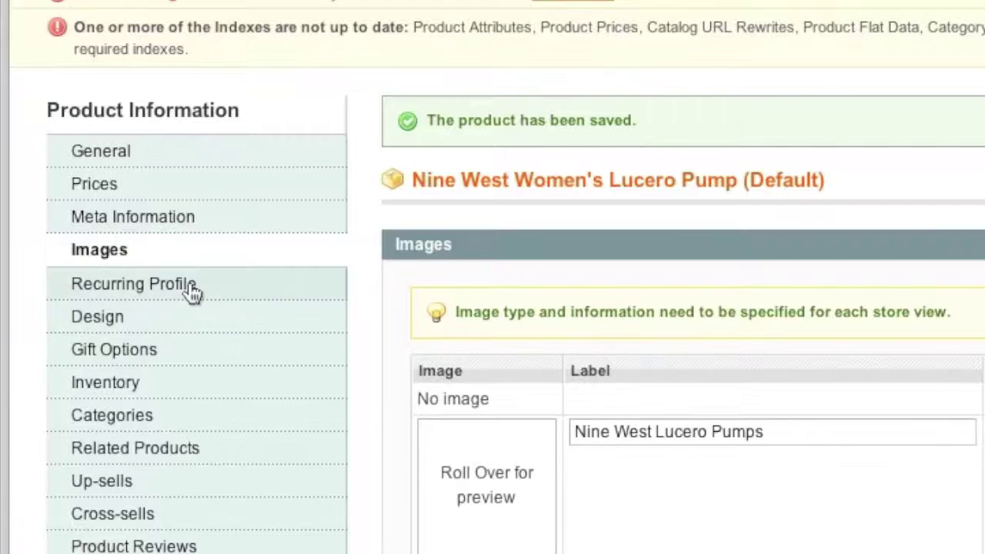
# - Enable the product's Recurring Profile, review its schedule, billing, trial period and initial fee settings, and set it back to No
pyautogui.click(192, 289)
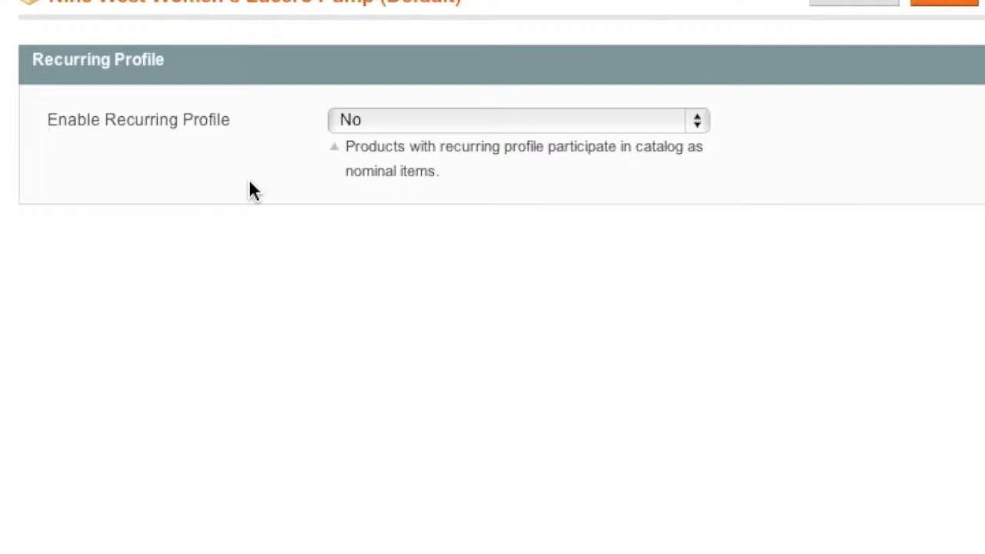
pyautogui.click(428, 117)
pyautogui.click(418, 98)
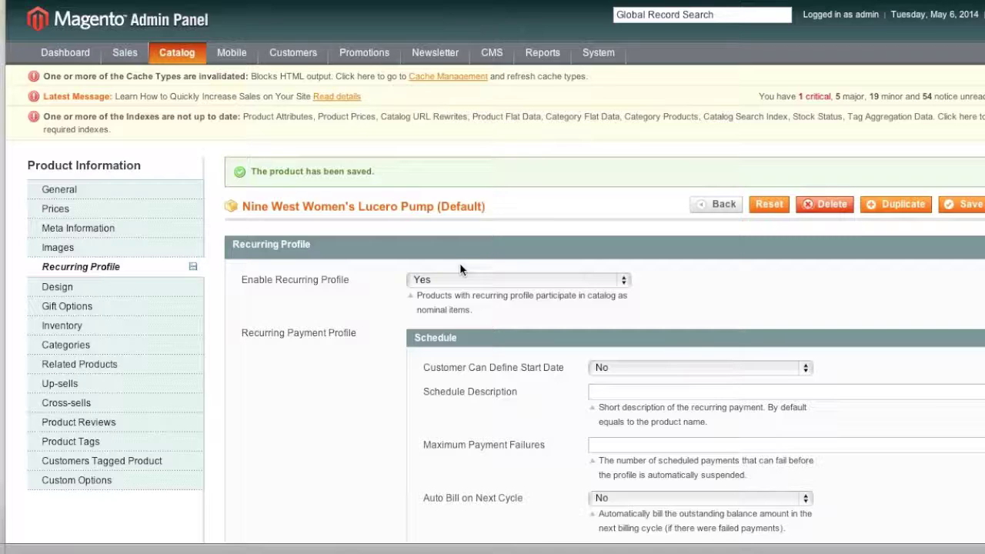
pyautogui.scroll(-5, 431, 321)
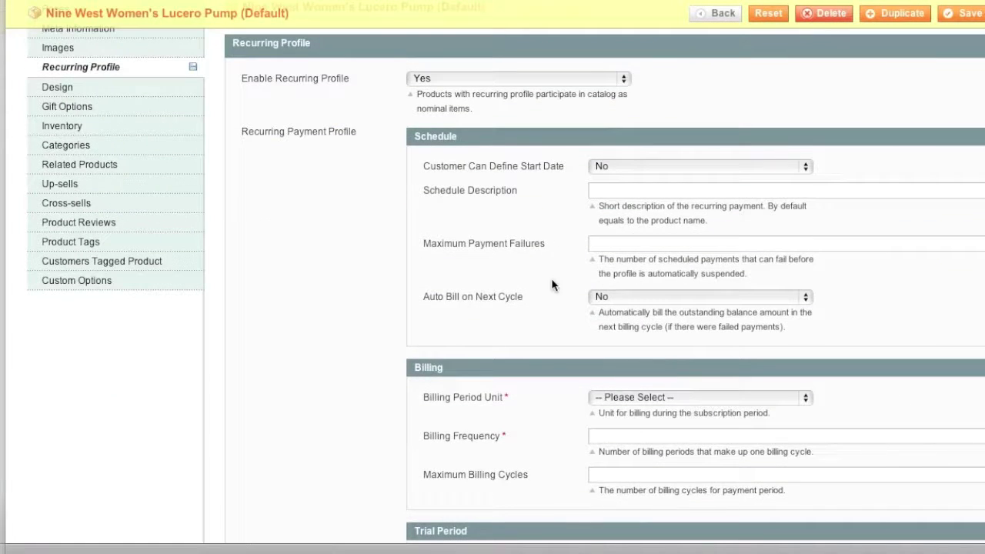
pyautogui.scroll(-3, 532, 383)
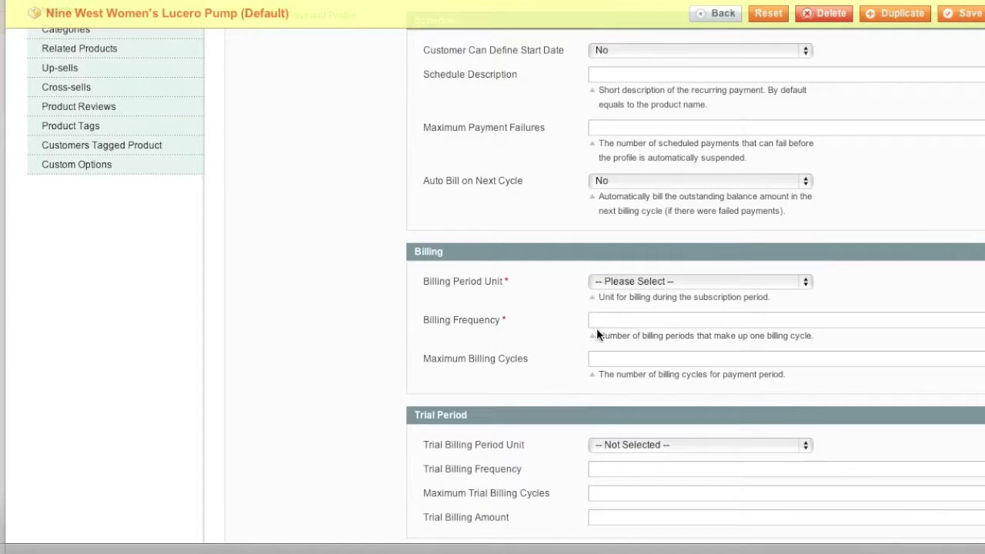
pyautogui.scroll(-3, 565, 389)
pyautogui.scroll(-3, 521, 391)
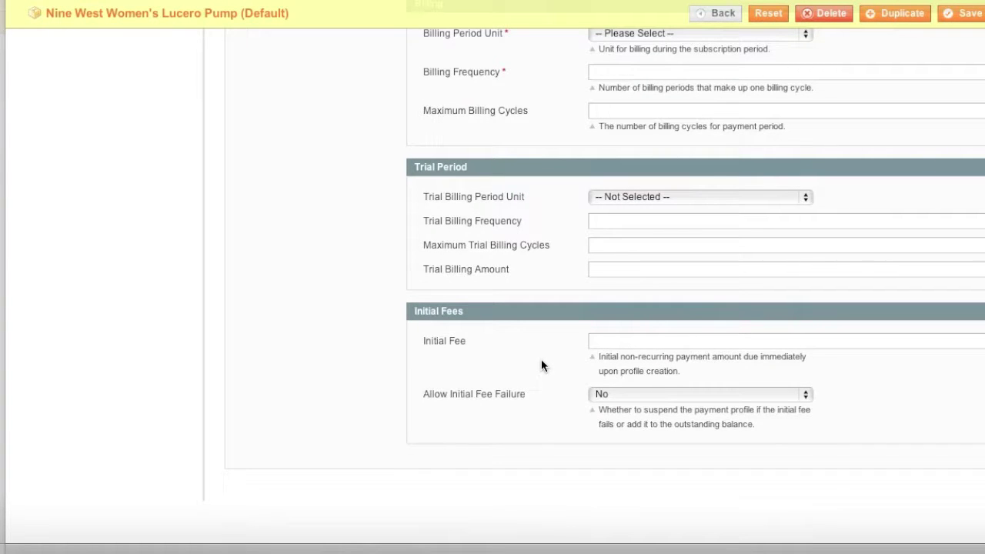
pyautogui.scroll(3, 540, 364)
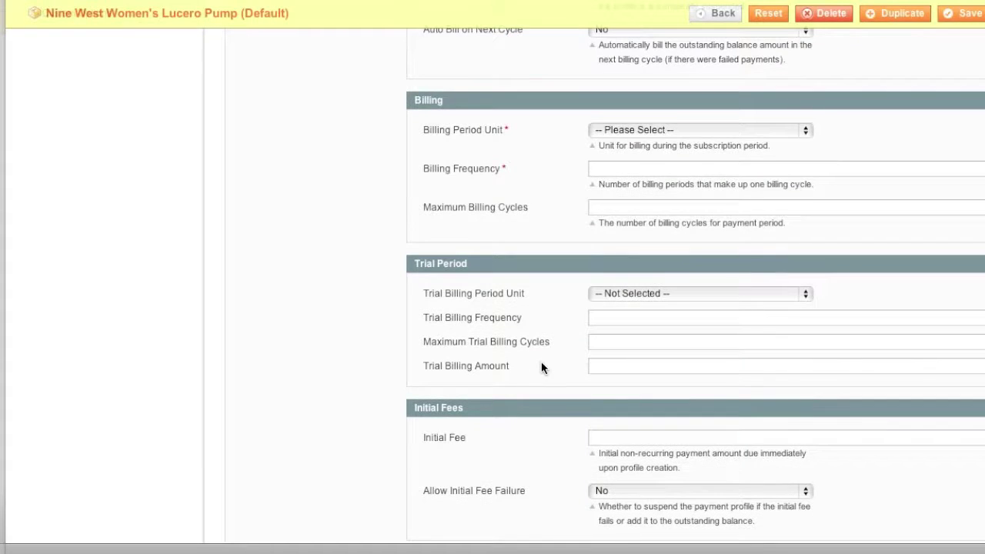
pyautogui.scroll(6, 540, 368)
pyautogui.scroll(6, 541, 367)
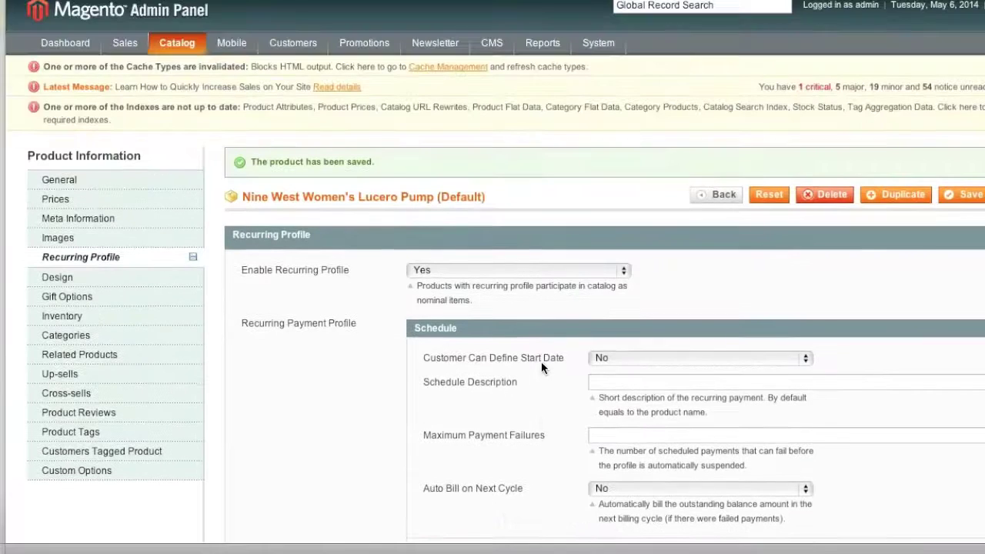
pyautogui.click(503, 272)
pyautogui.click(472, 287)
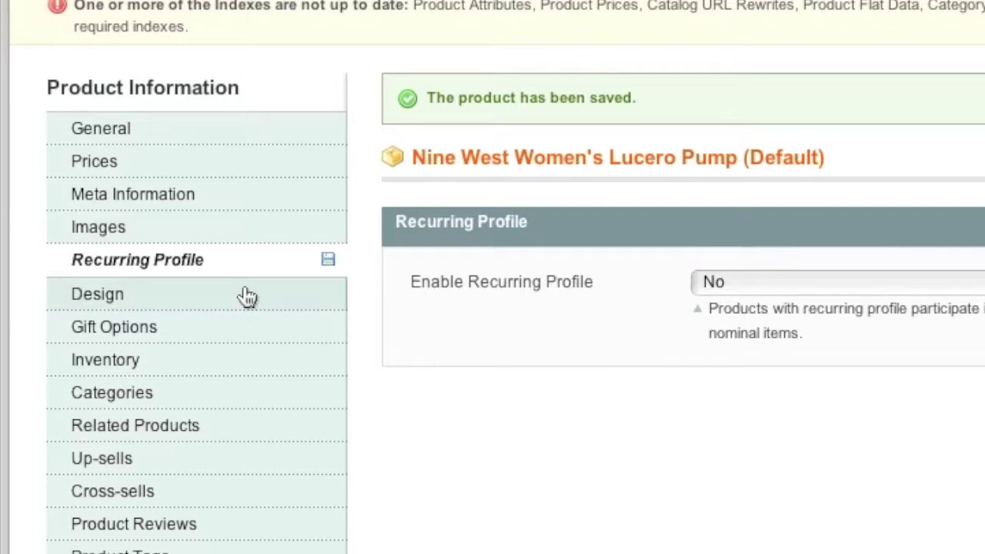
# - Open the product's Design settings and review the Custom Design choices and the layout options
pyautogui.click(246, 297)
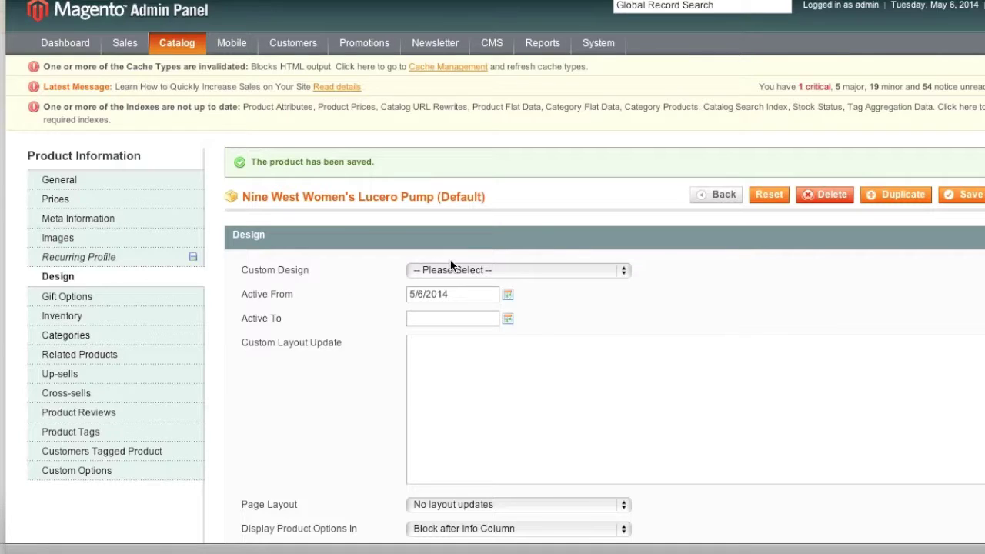
pyautogui.click(450, 264)
pyautogui.click(375, 296)
pyautogui.scroll(-2, 377, 288)
pyautogui.scroll(2, 378, 288)
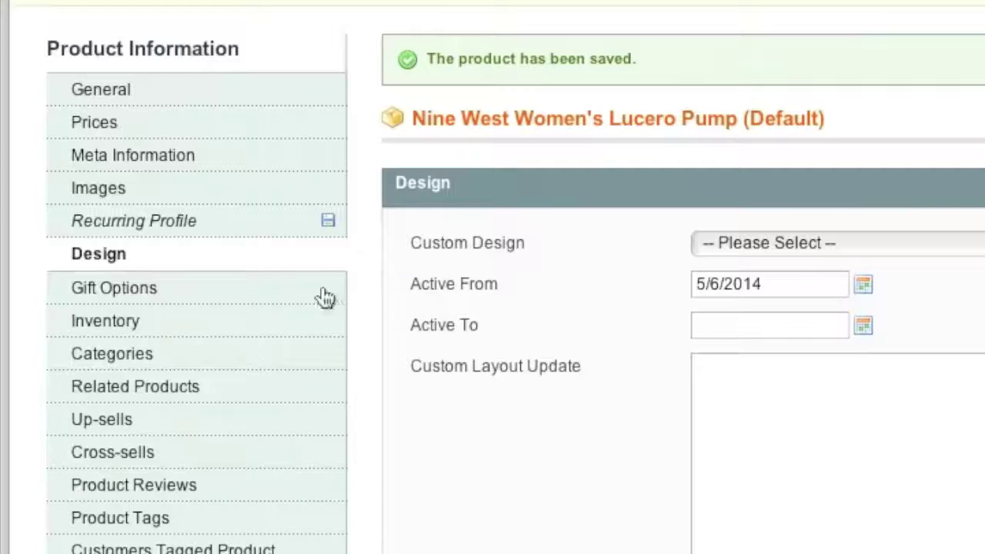
# - Stop using the config settings for the product's gift message and set Allow Gift Message to Yes
pyautogui.click(223, 300)
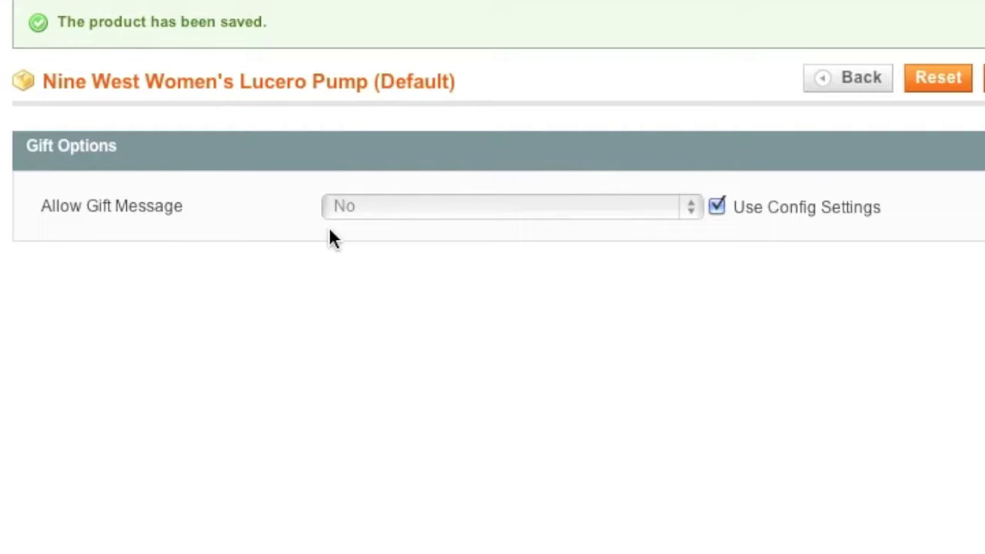
pyautogui.click(715, 207)
pyautogui.click(590, 208)
pyautogui.click(573, 196)
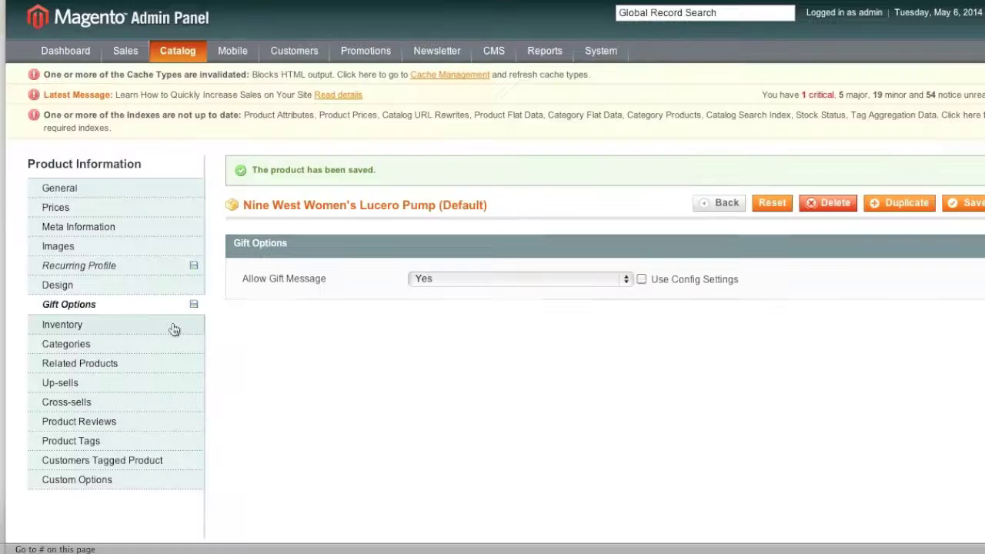
# - Set the product's inventory Qty to 10
pyautogui.click(174, 330)
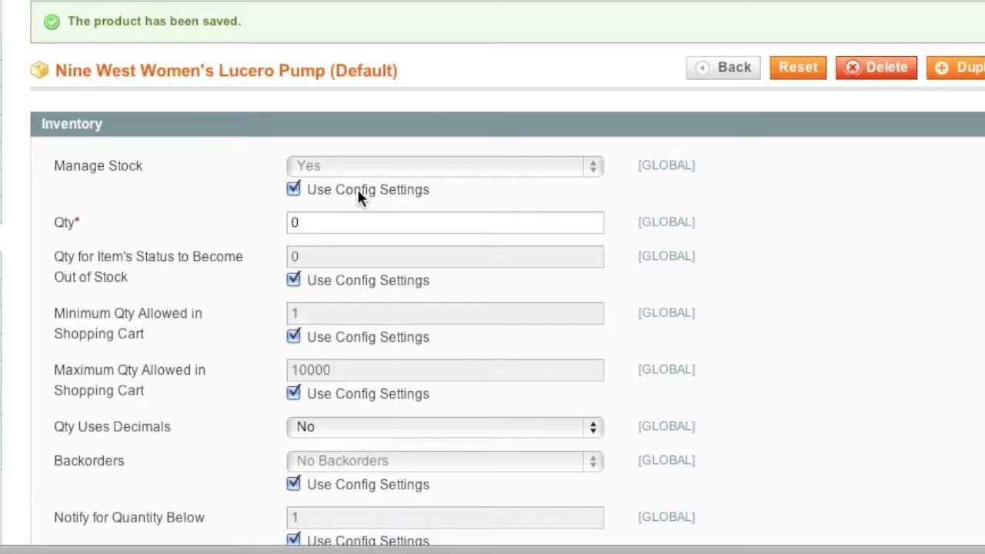
pyautogui.doubleClick(307, 231)
pyautogui.write('10')
pyautogui.scroll(-2, 249, 288)
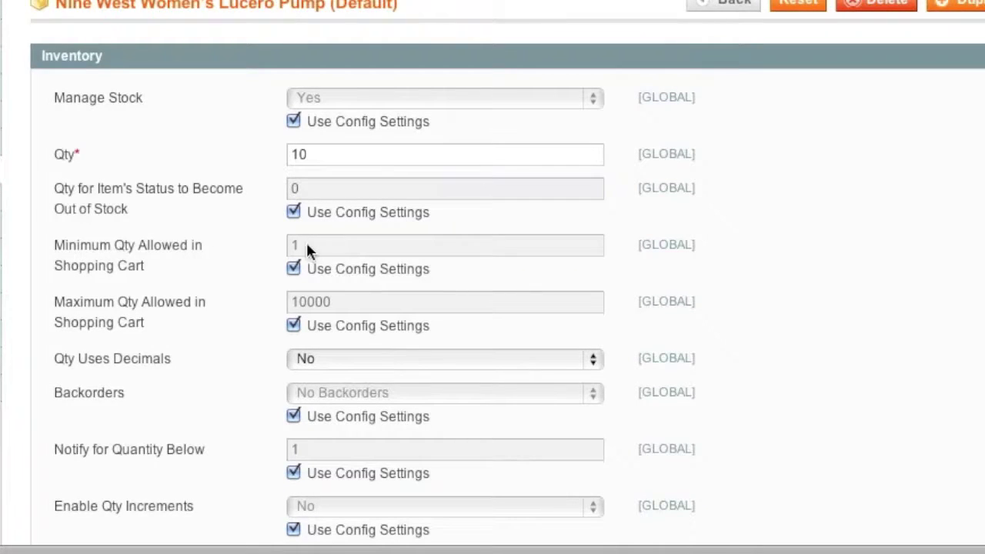
# - Try overriding the config settings for Minimum Qty Allowed in Shopping Cart and switch Use Config Settings back on
pyautogui.scroll(-1, 308, 242)
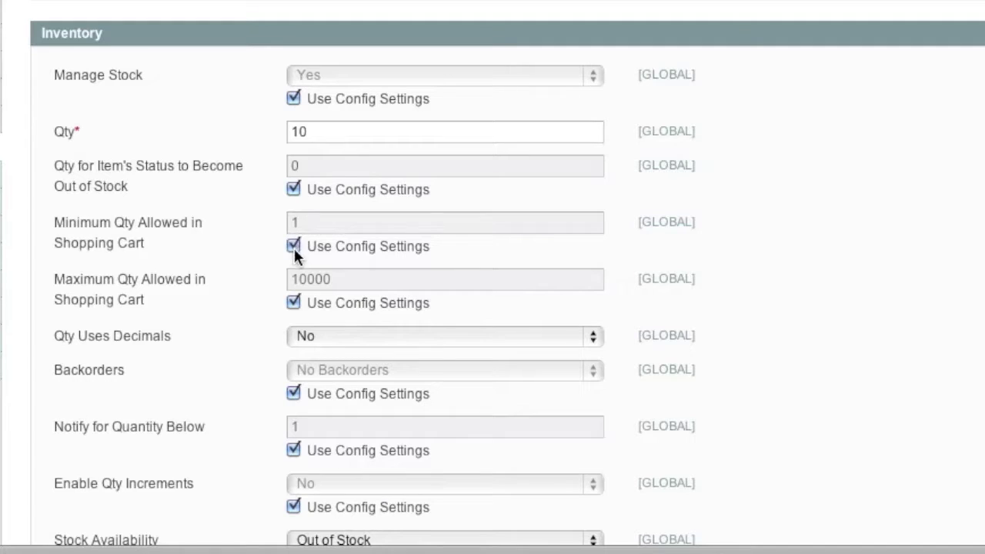
pyautogui.click(293, 247)
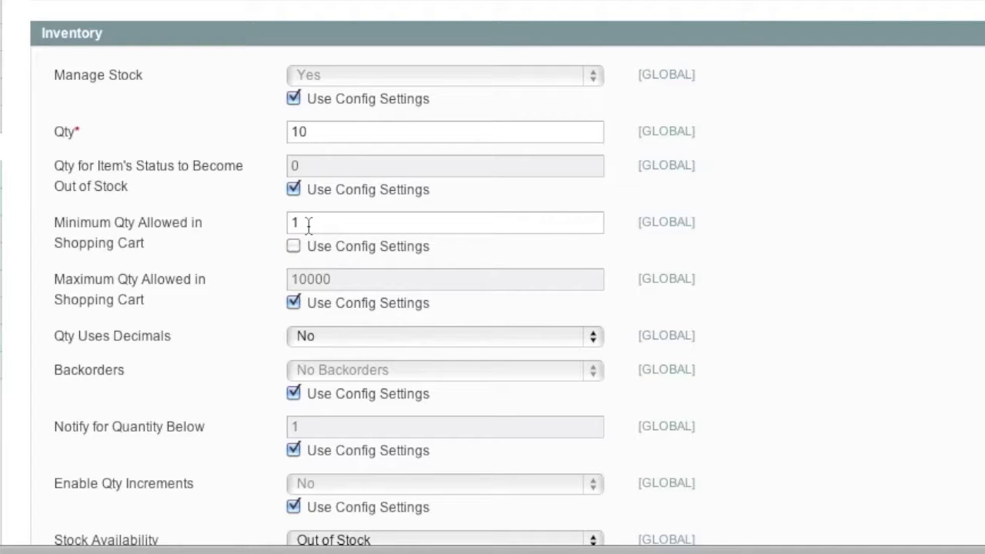
pyautogui.click(296, 244)
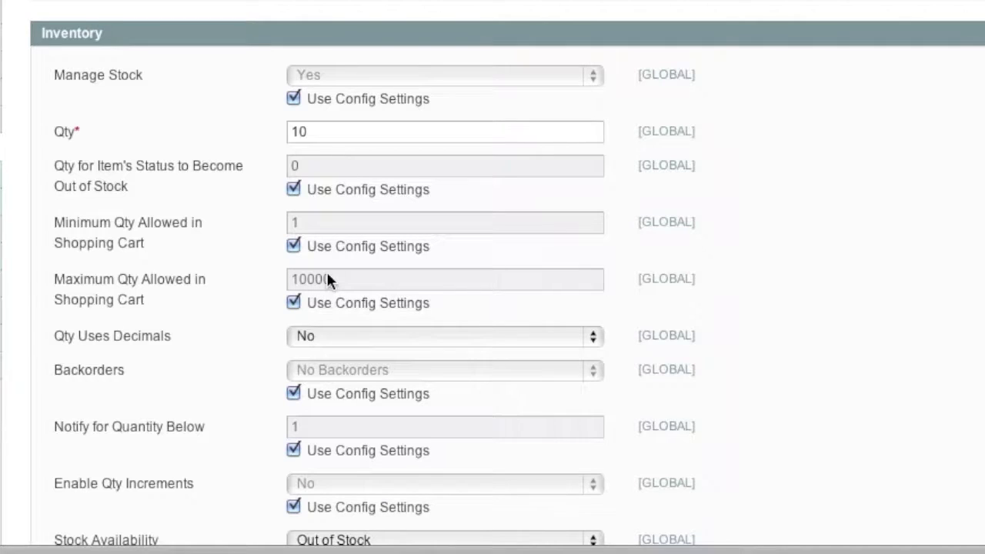
pyautogui.scroll(-2, 292, 281)
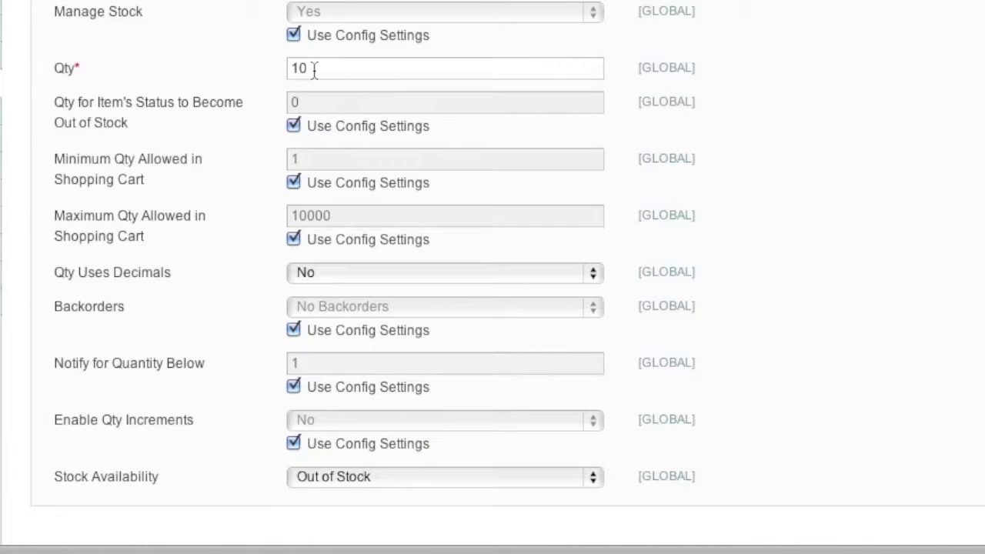
# - Set Stock Availability to In Stock and save the product while keeping it open for editing
pyautogui.moveTo(289, 69); pyautogui.dragTo(323, 70)
pyautogui.click(215, 302)
pyautogui.click(387, 477)
pyautogui.click(388, 460)
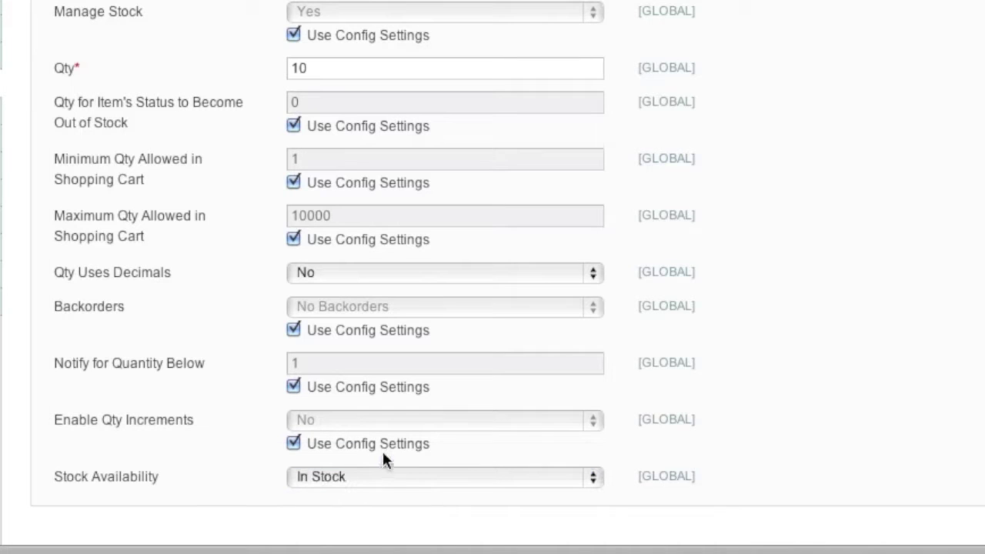
pyautogui.scroll(3, 420, 244)
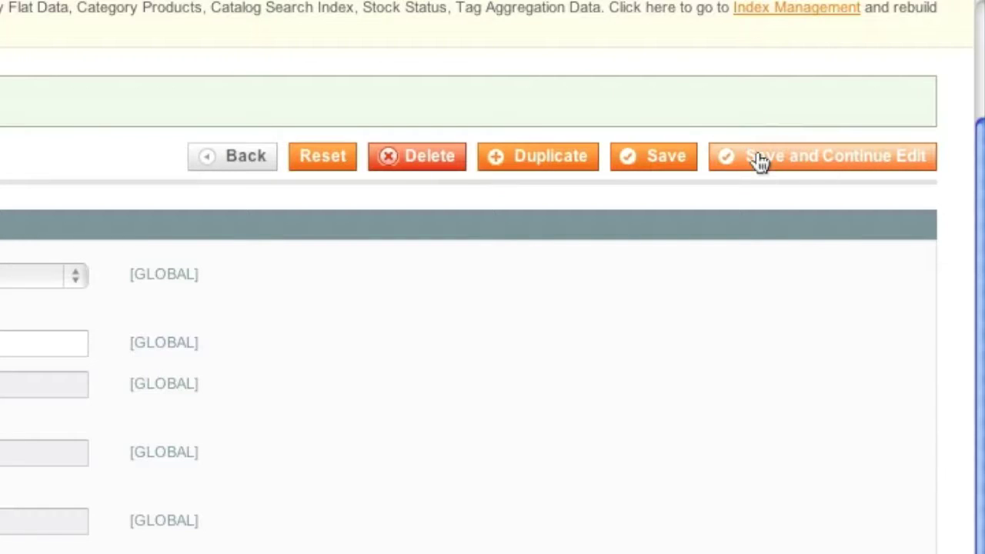
pyautogui.click(760, 158)
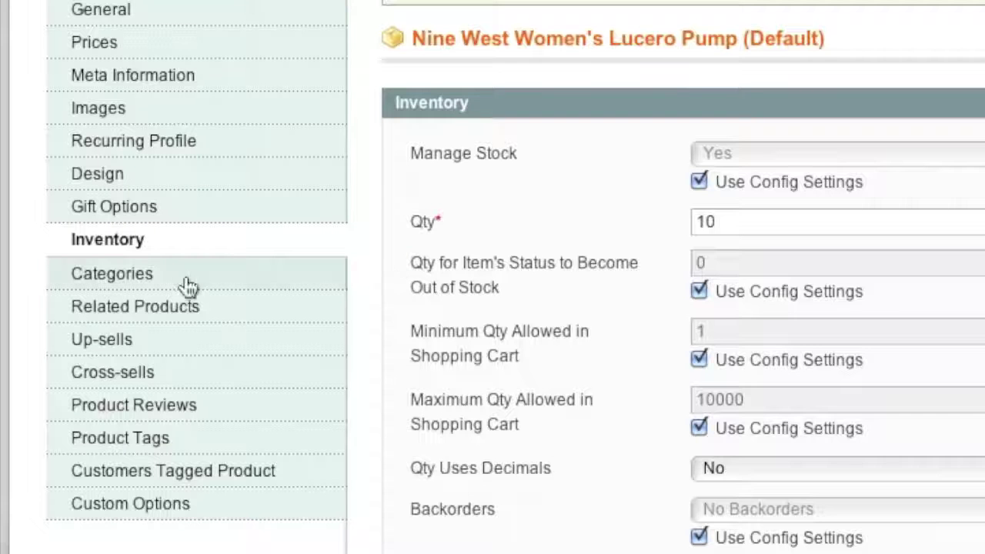
# - Review the product's categories, related products, up-sells, cross-sells, reviews, product tags and customers who tagged it
pyautogui.click(106, 350)
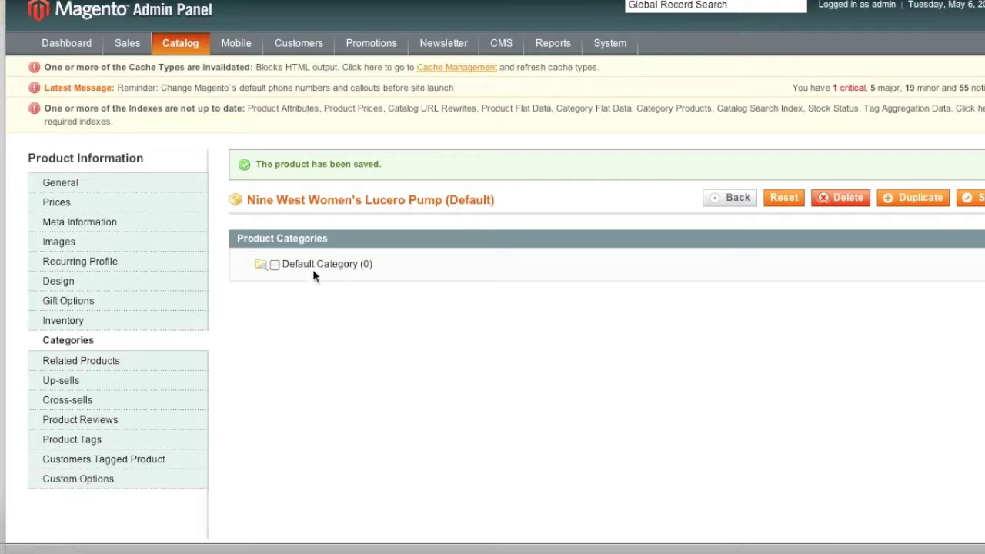
pyautogui.click(274, 264)
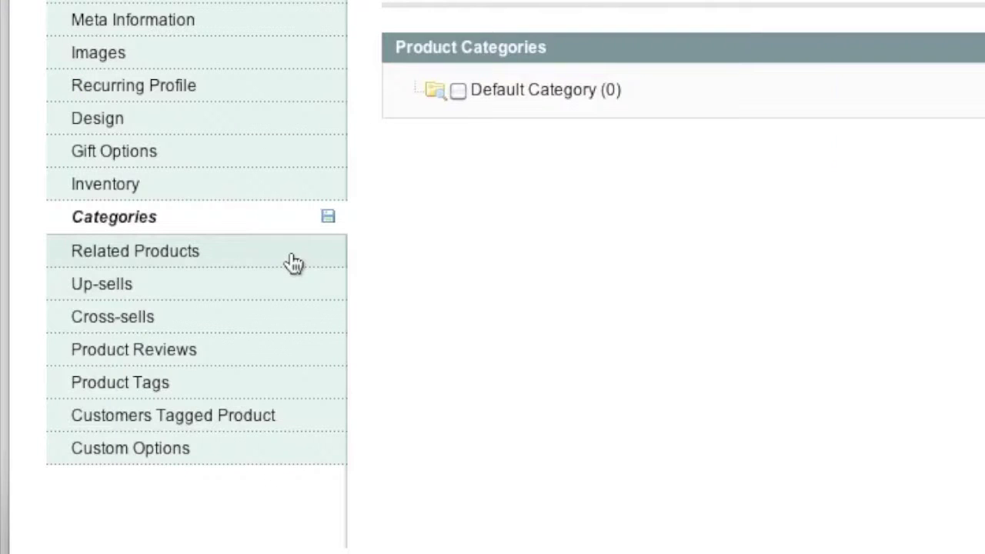
pyautogui.click(175, 367)
pyautogui.click(266, 281)
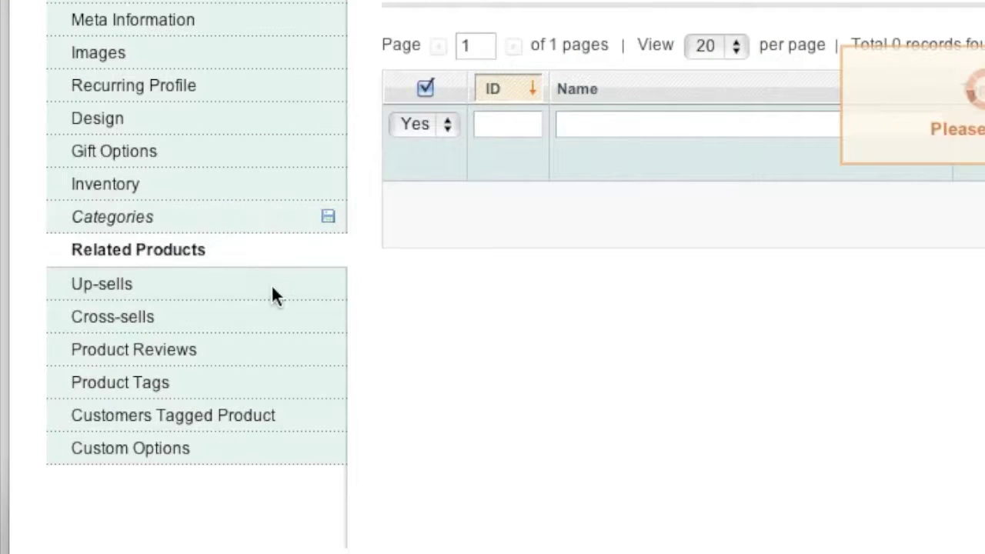
pyautogui.click(279, 327)
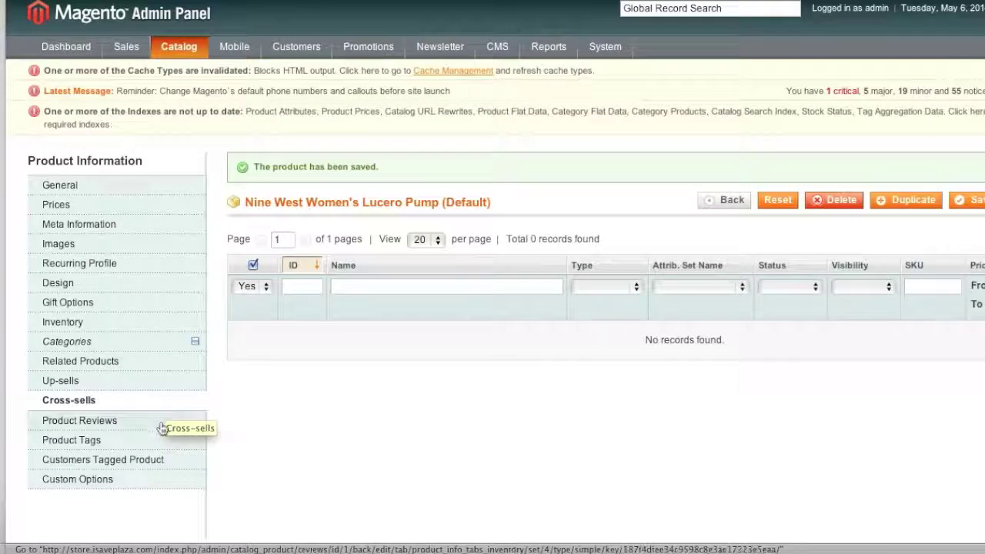
pyautogui.click(160, 423)
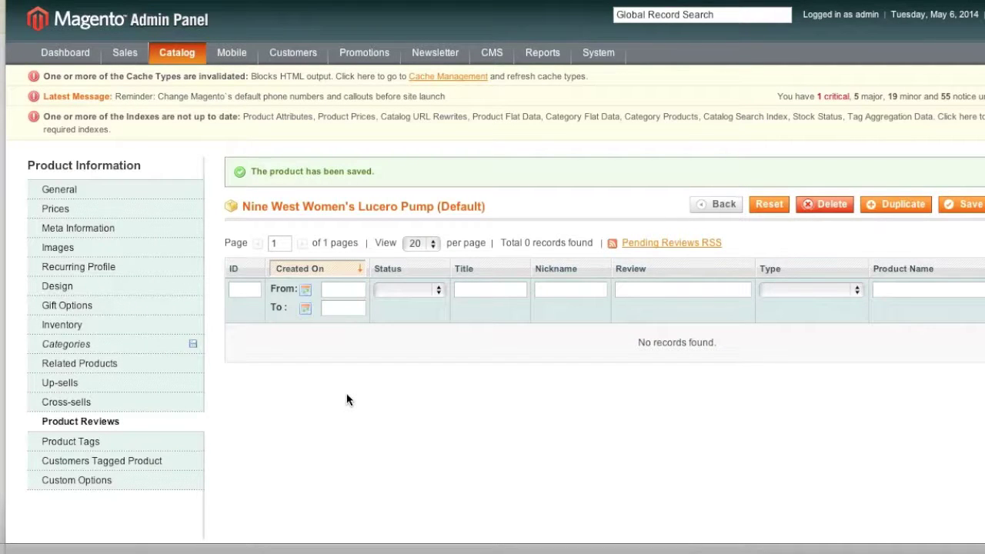
pyautogui.click(146, 444)
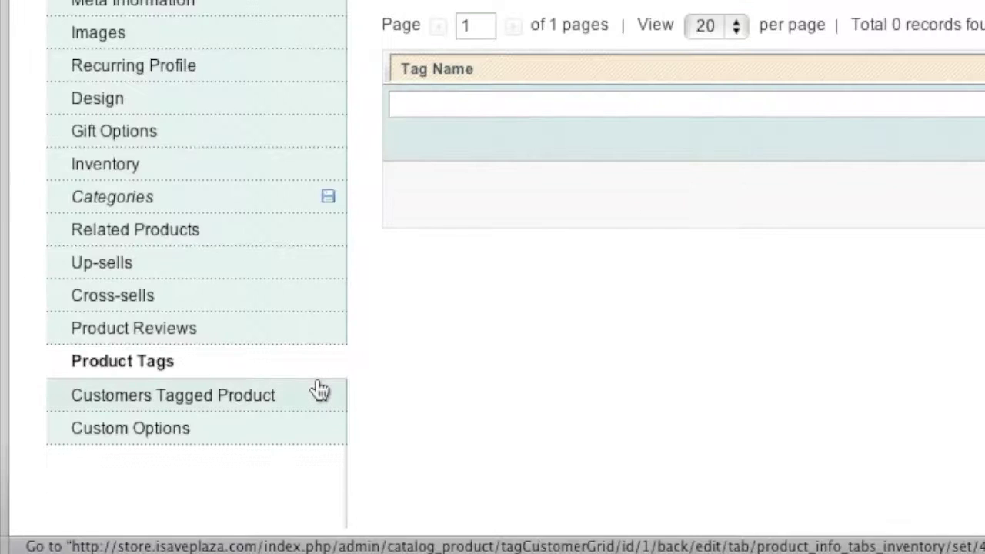
pyautogui.click(187, 457)
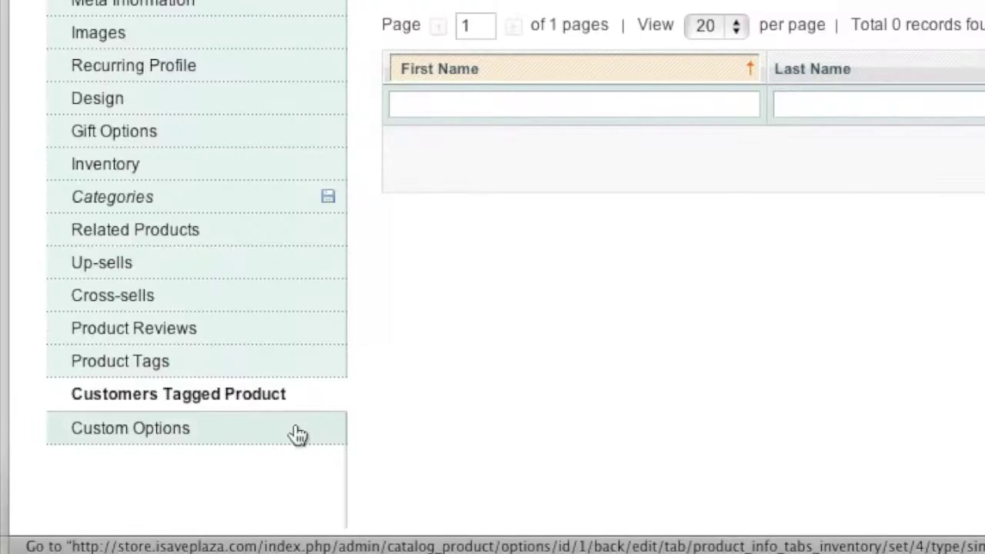
# - Add a new custom option titled Size with the Drop-down input type
pyautogui.click(172, 485)
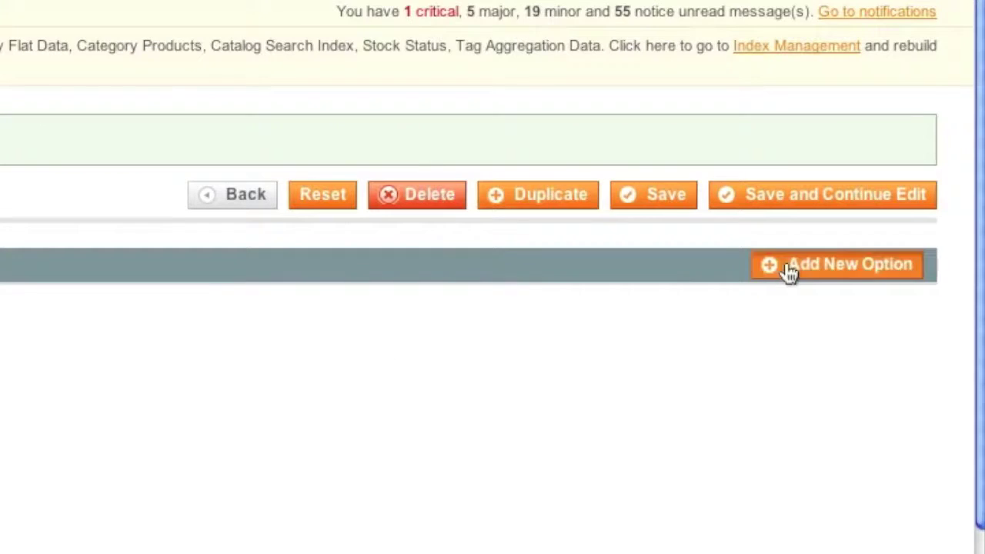
pyautogui.click(790, 270)
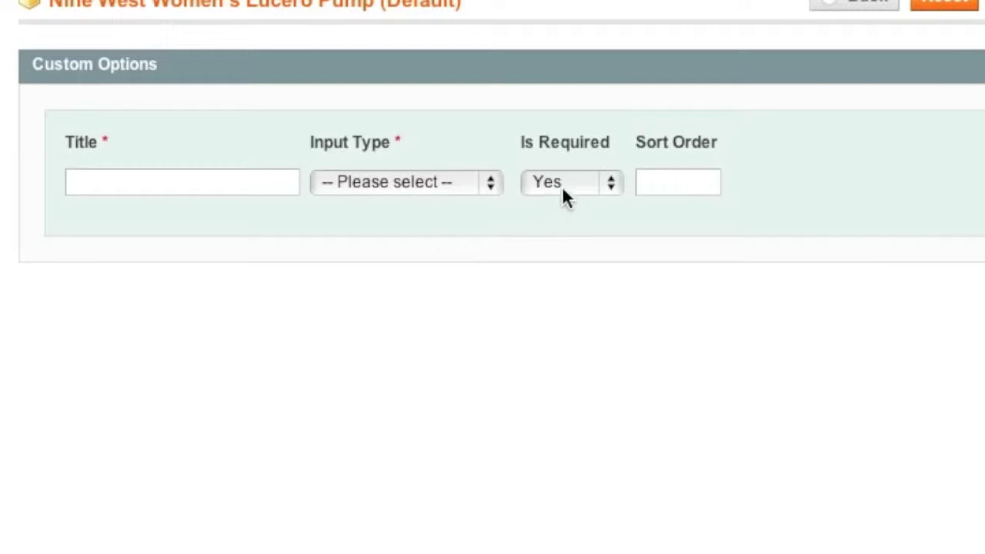
pyautogui.click(467, 185)
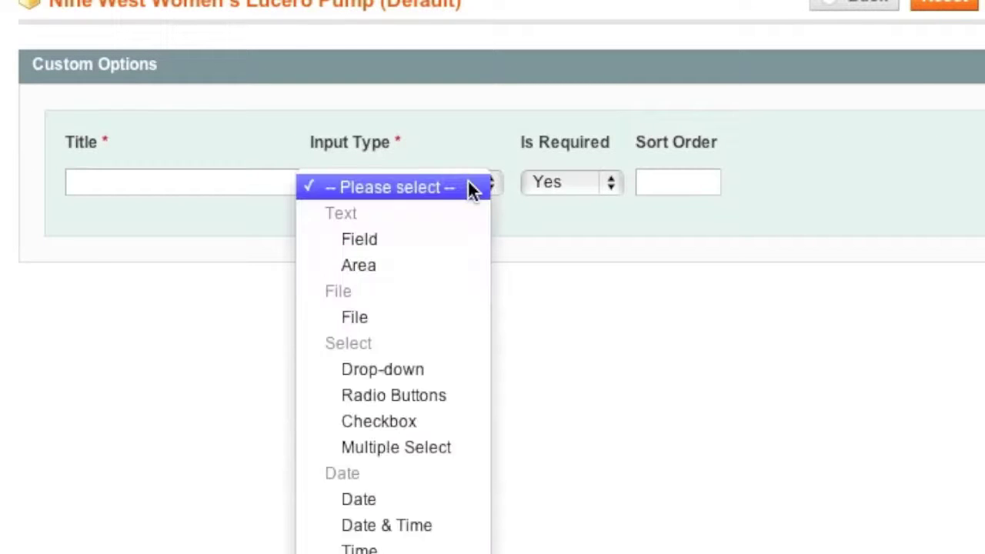
pyautogui.click(460, 371)
pyautogui.click(233, 185)
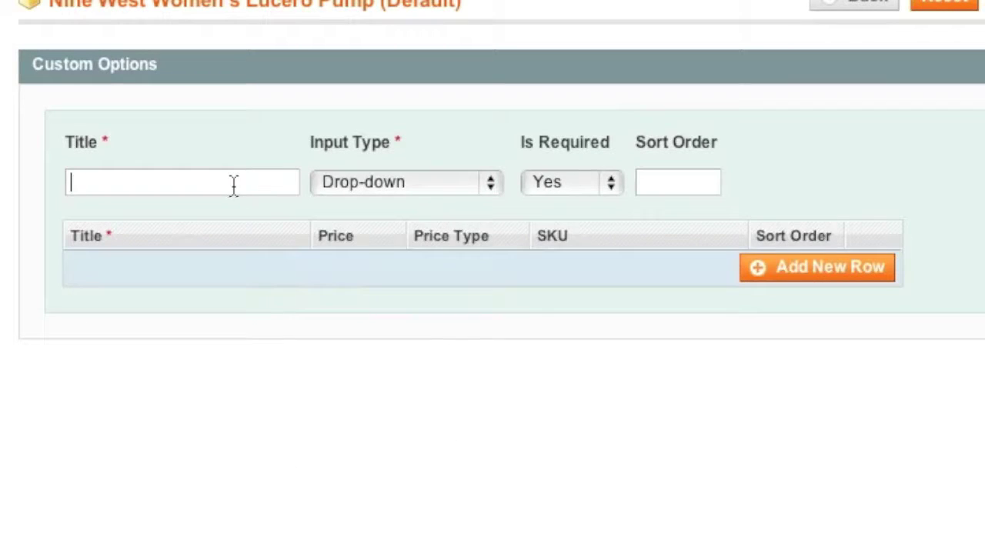
pyautogui.write('Size')
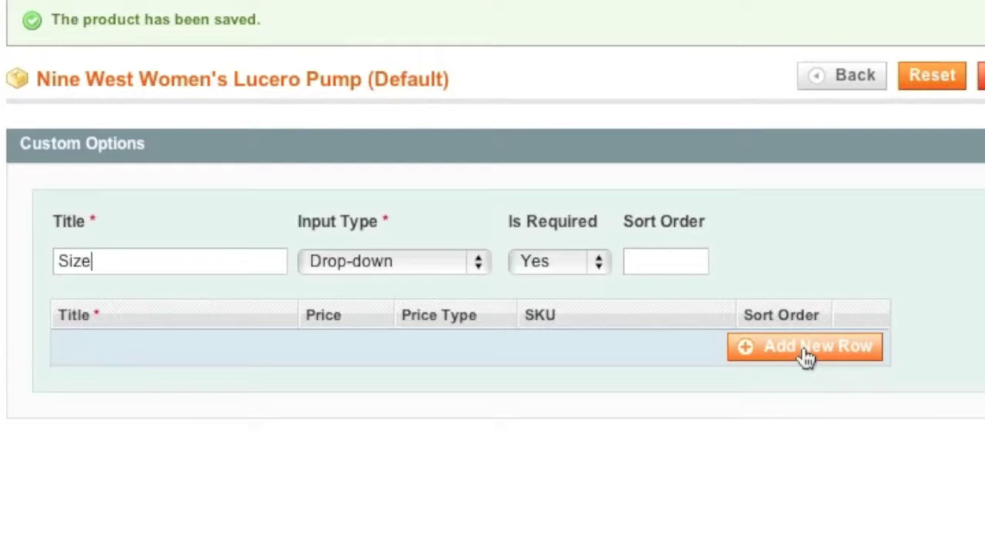
# - Add a row titled 9 to the Size option, keeping its price blank and its price type Fixed
pyautogui.click(806, 350)
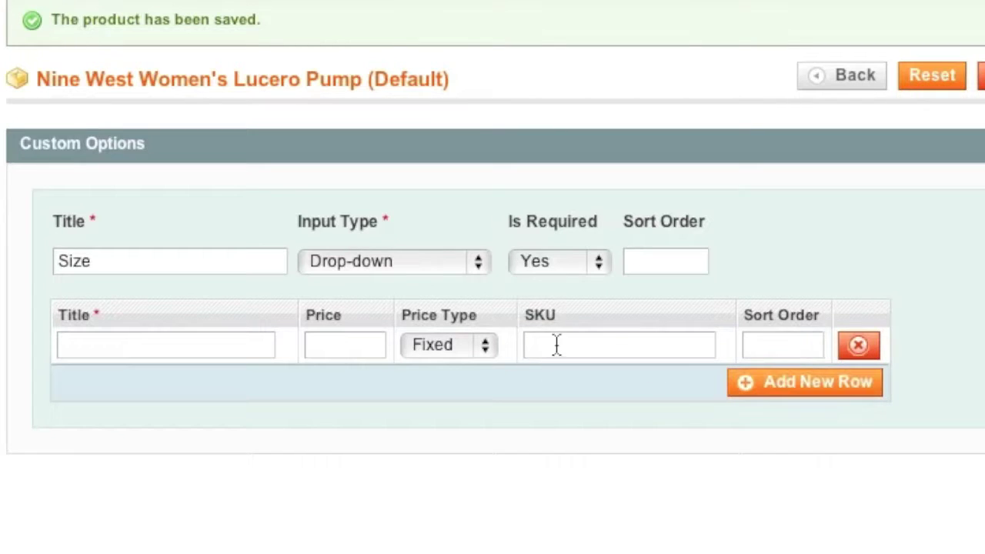
pyautogui.click(765, 349)
pyautogui.click(214, 352)
pyautogui.write('9')
pyautogui.click(349, 351)
pyautogui.click(452, 343)
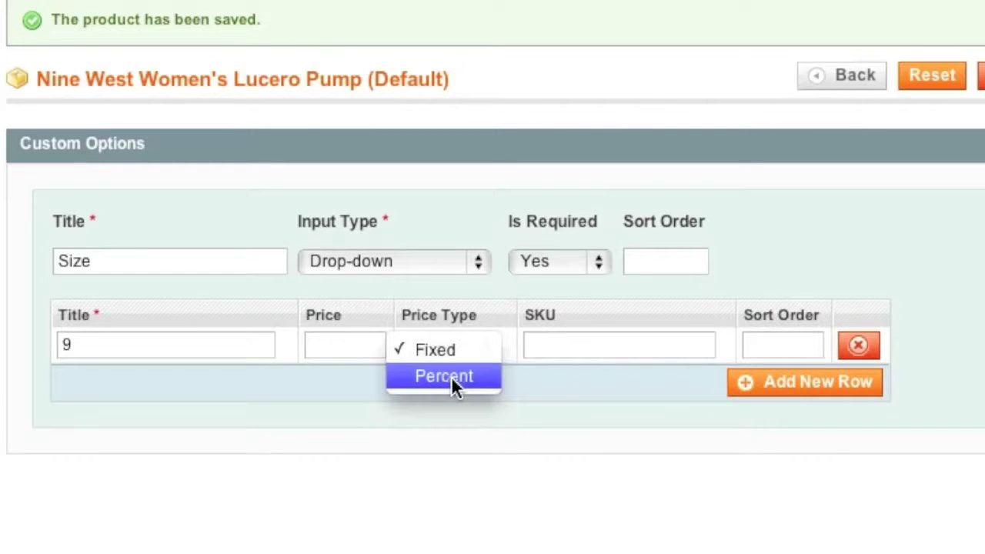
pyautogui.click(431, 319)
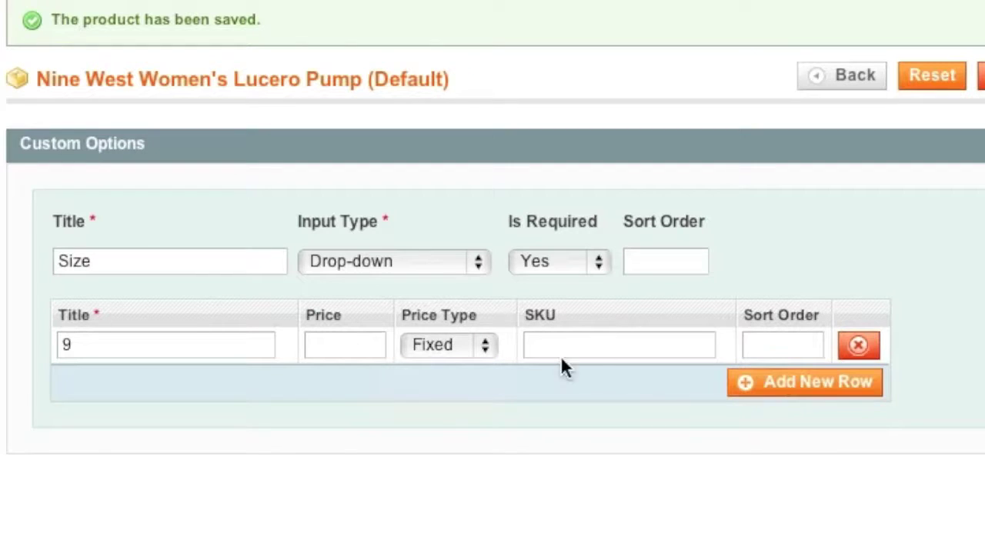
# - Add three more rows titled 6, 7 and 8 to the Size option
pyautogui.click(814, 398)
pyautogui.click(235, 389)
pyautogui.write('6')
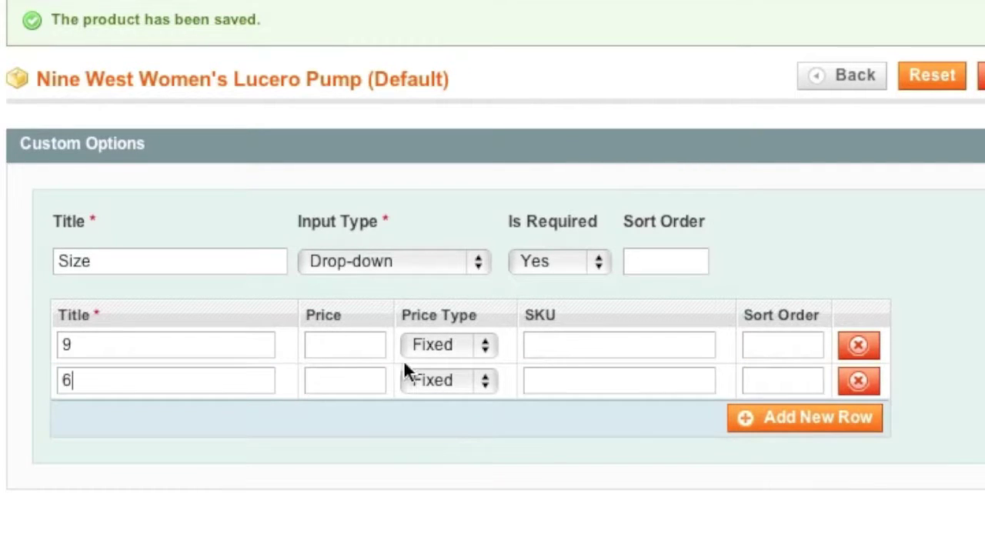
pyautogui.click(771, 425)
pyautogui.click(217, 413)
pyautogui.write('7')
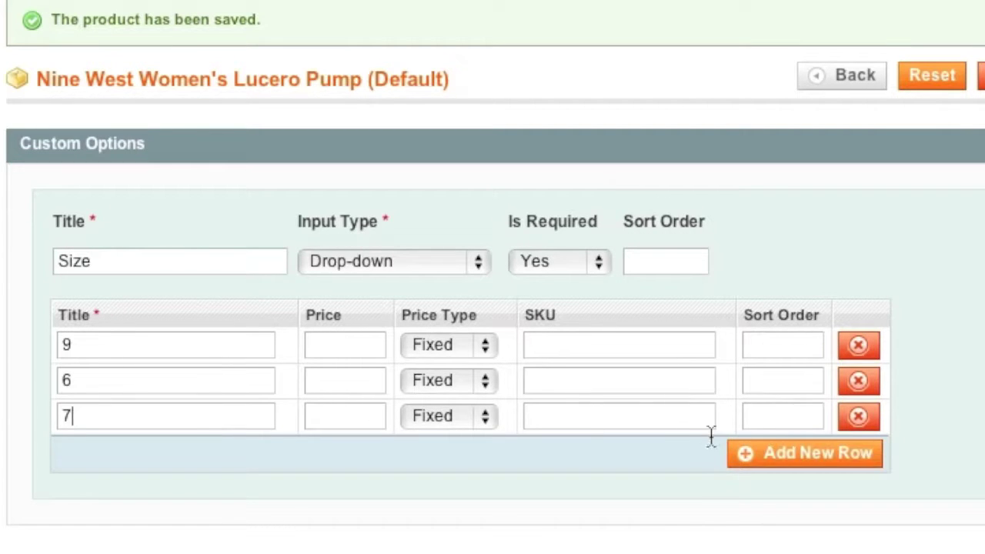
pyautogui.click(744, 454)
pyautogui.click(245, 451)
pyautogui.write('8')
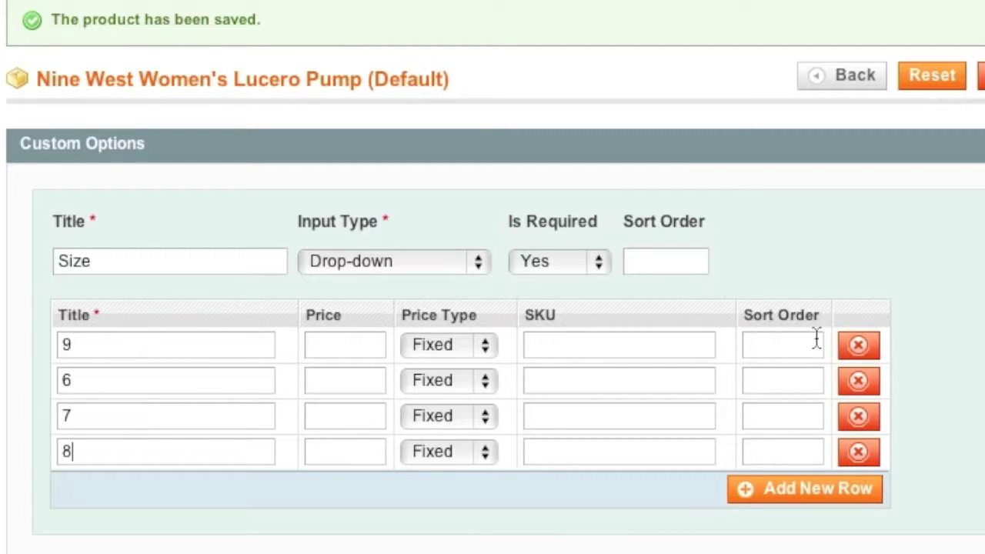
# - Give sizes 6, 7, 8 and 9 the sort orders 0, 1, 2 and 3, and save the product while keeping it open
pyautogui.click(800, 383)
pyautogui.write('0')
pyautogui.click(810, 415)
pyautogui.write('1')
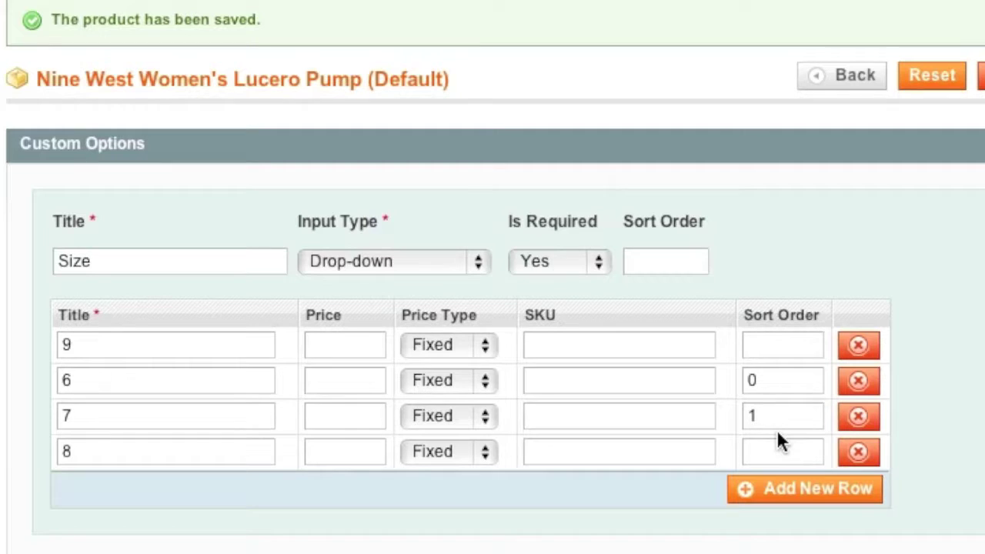
pyautogui.click(783, 451)
pyautogui.write('2')
pyautogui.click(778, 345)
pyautogui.write('3')
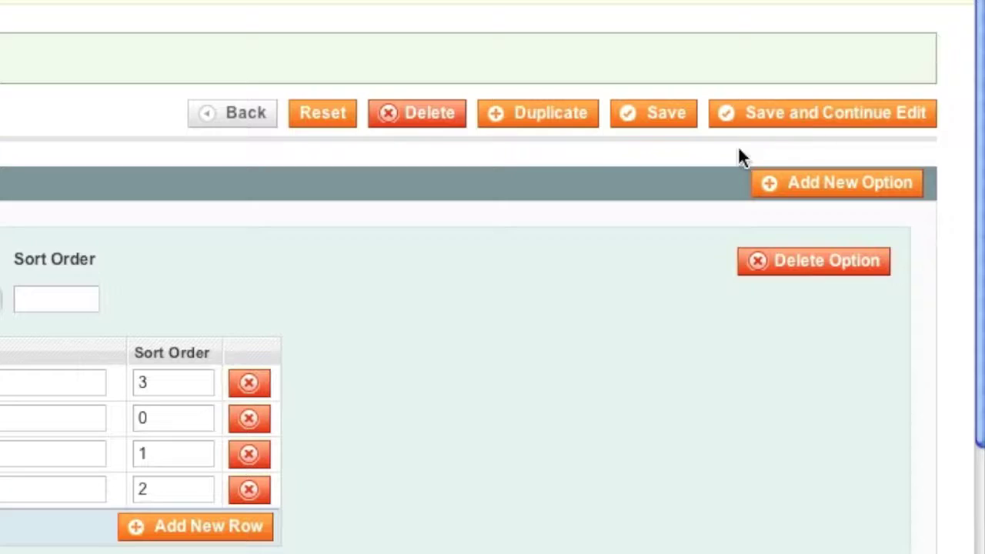
pyautogui.click(813, 128)
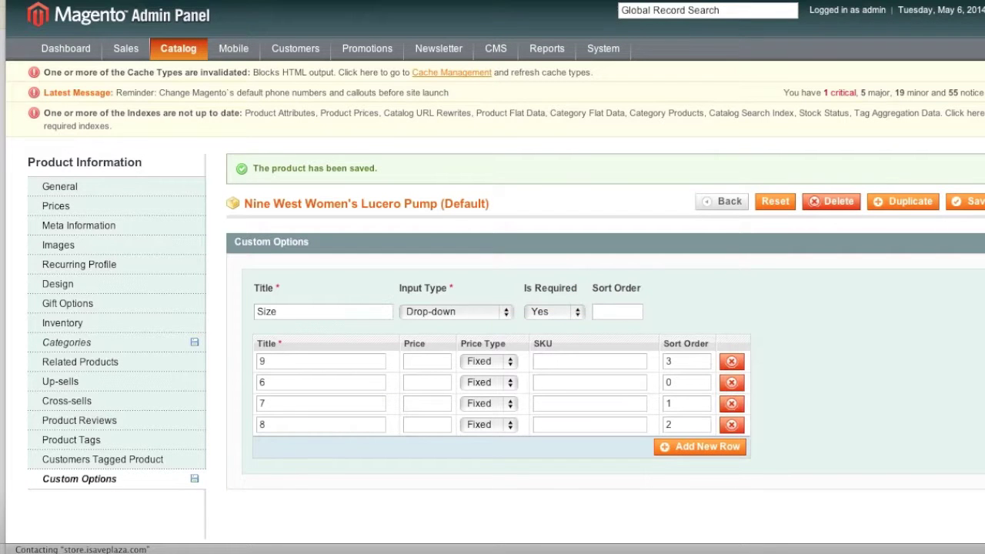
# - Open the system configuration's Inventory section and examine the Stock Options and Product Stock Options settings
pyautogui.moveTo(605, 47)
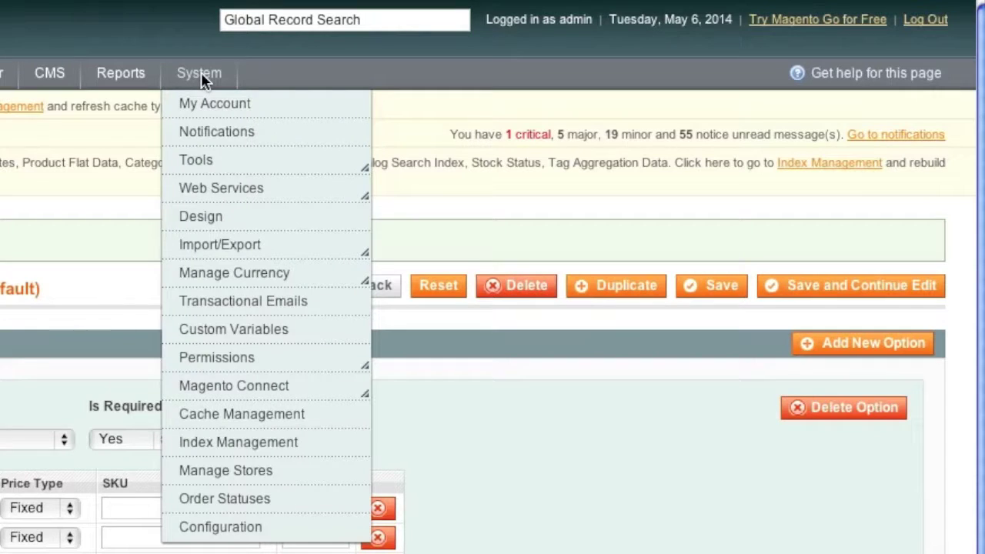
pyautogui.click(208, 529)
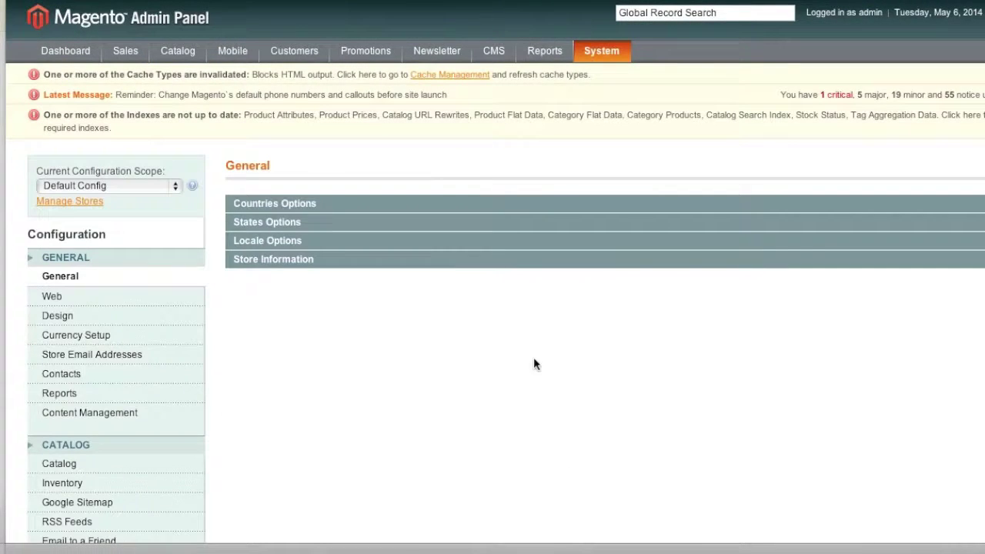
pyautogui.scroll(-3, 157, 369)
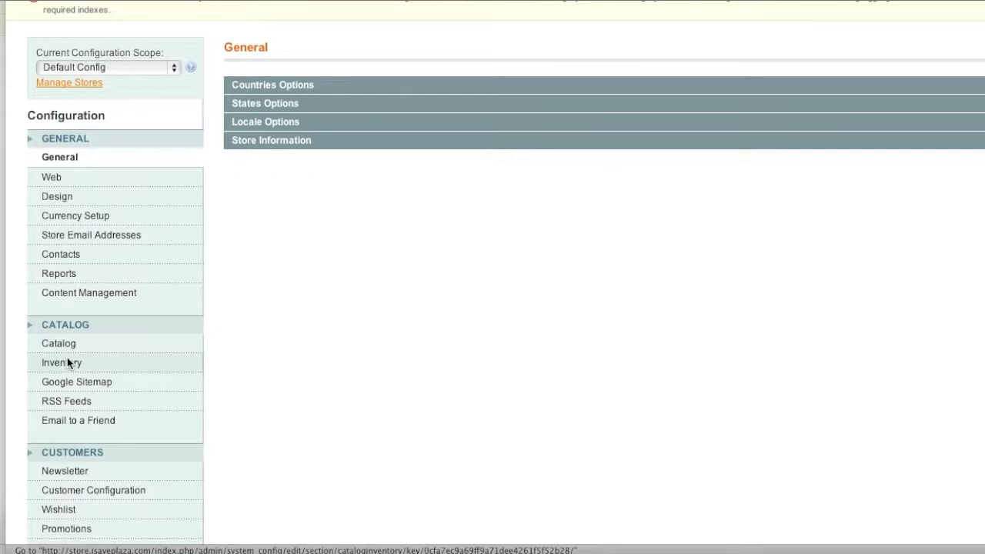
pyautogui.click(68, 363)
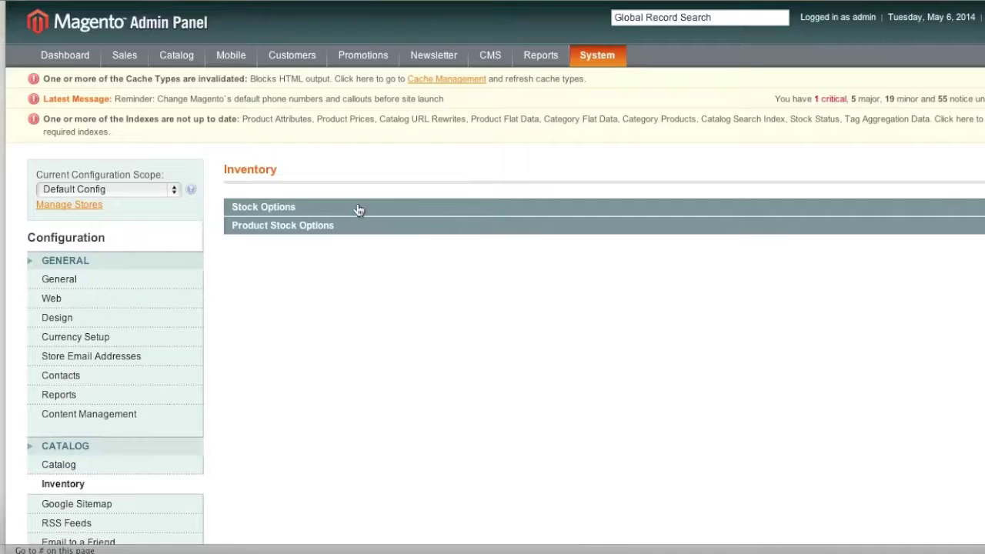
pyautogui.click(323, 206)
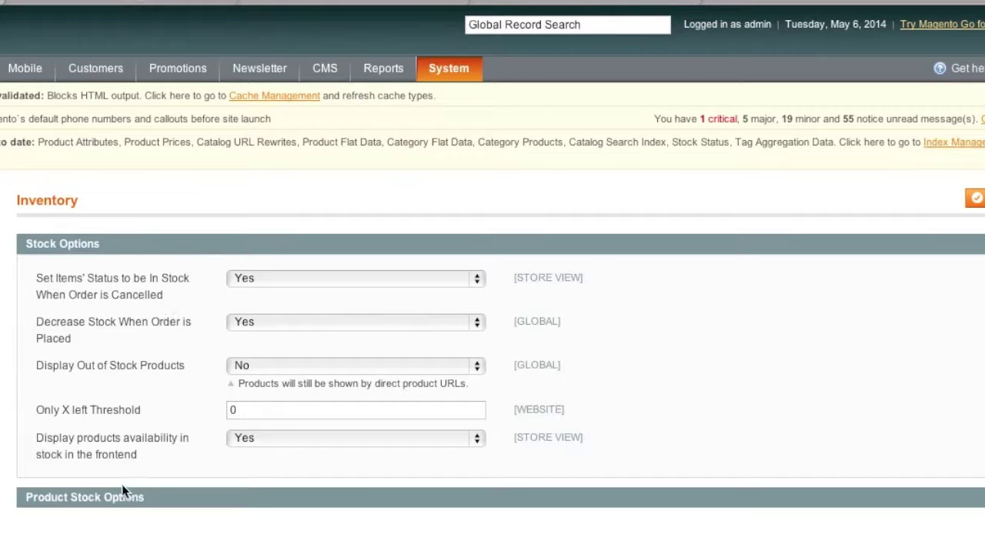
pyautogui.click(121, 492)
pyautogui.scroll(-4, 196, 442)
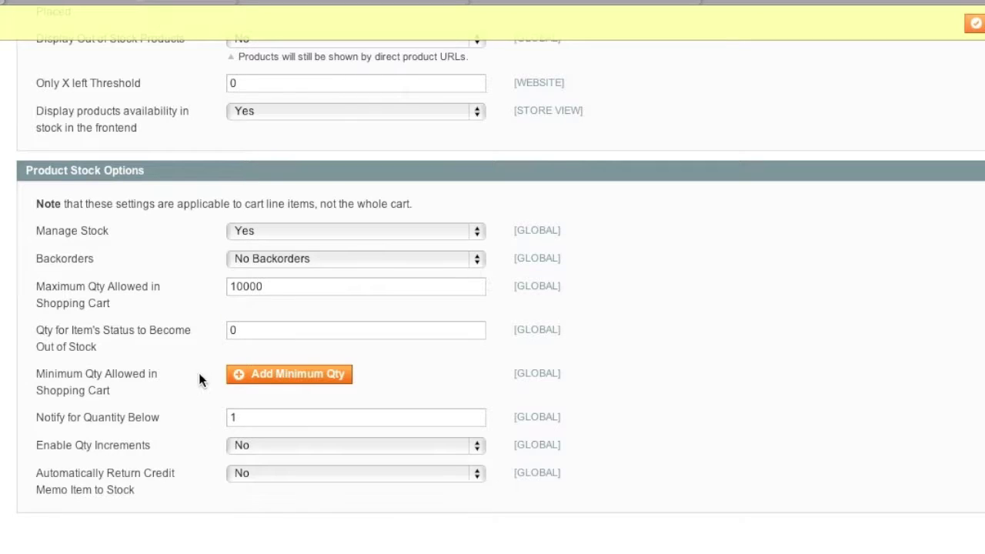
pyautogui.scroll(4, 276, 189)
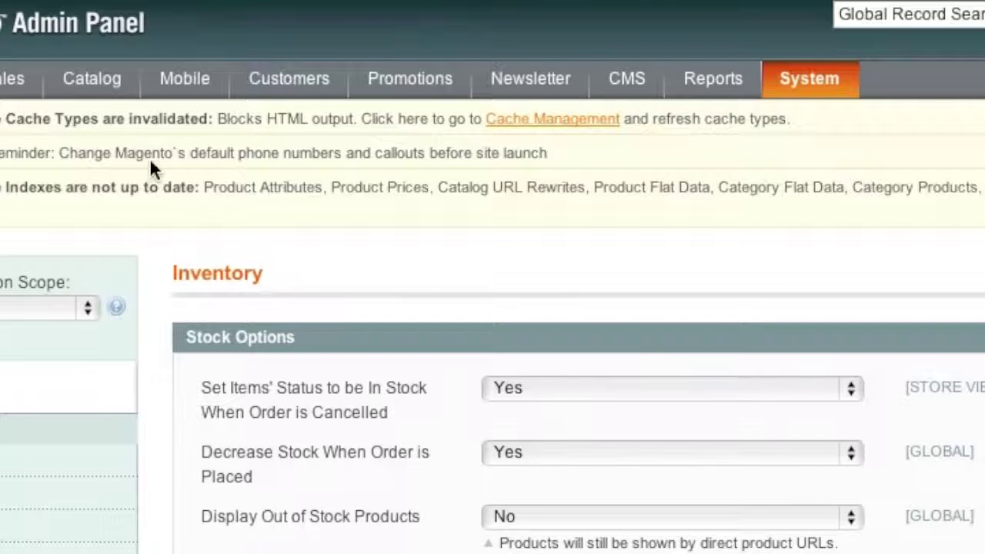
# - In category management, start a new subcategory under Default Category, name it Shoes and set Is Active to Yes
pyautogui.moveTo(121, 68)
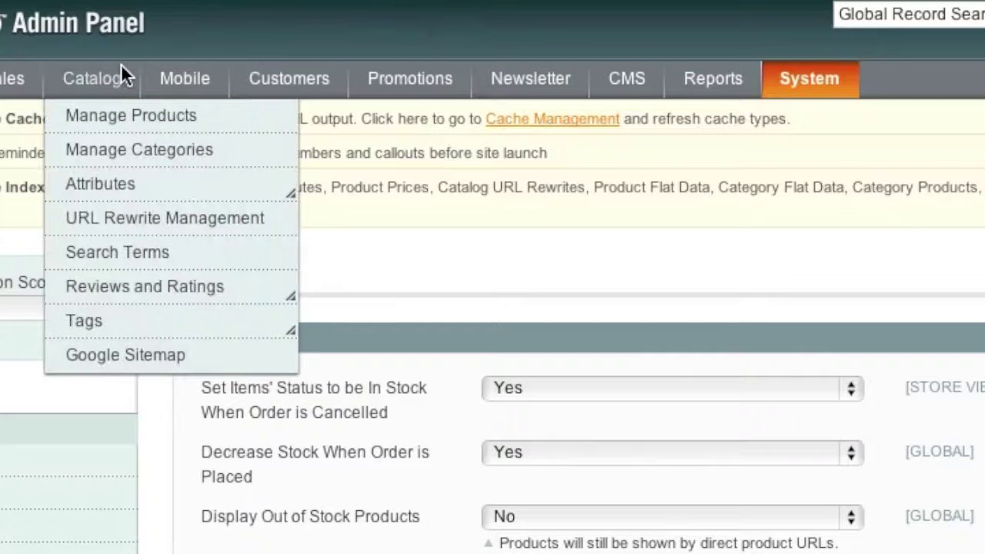
pyautogui.click(127, 148)
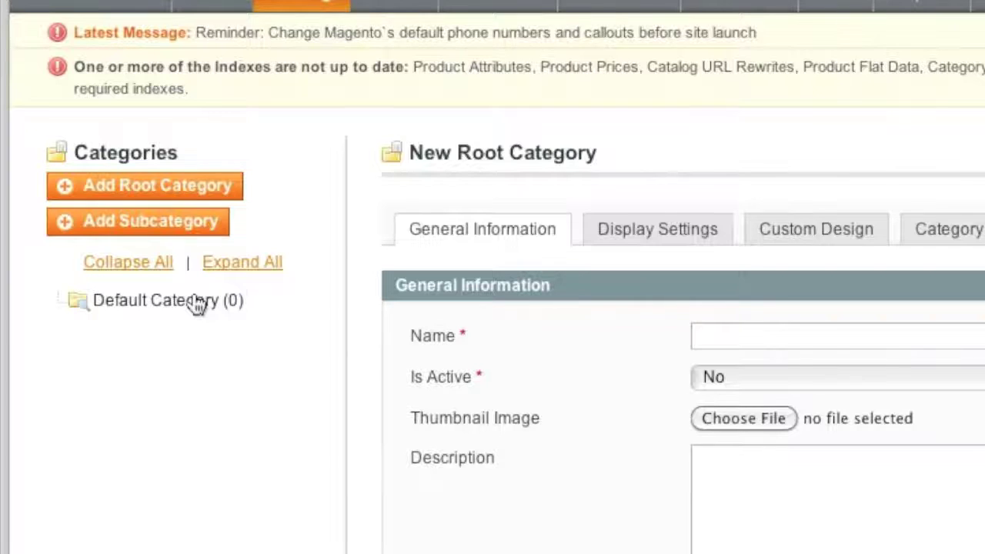
pyautogui.click(120, 245)
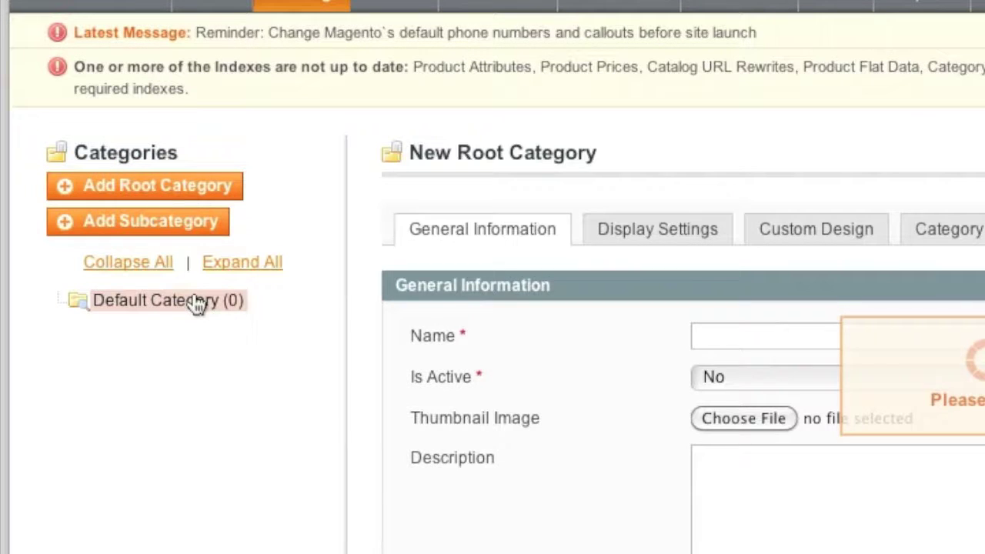
pyautogui.click(153, 226)
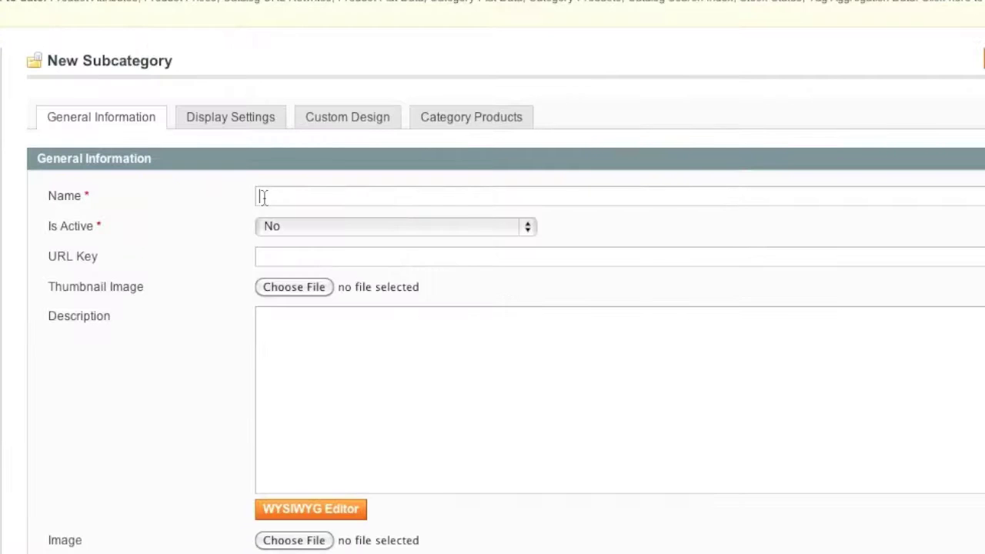
pyautogui.click(262, 197)
pyautogui.write('Shoes')
pyautogui.click(300, 226)
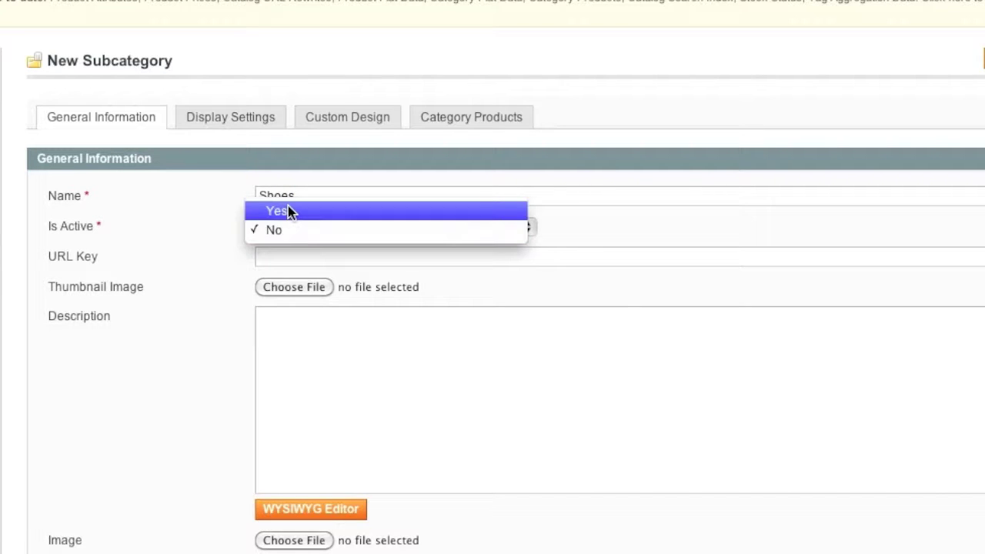
pyautogui.click(288, 206)
# - Check the URL ending of the demo store's Furniture page and set the new category's URL key to shoes
pyautogui.click(294, 253)
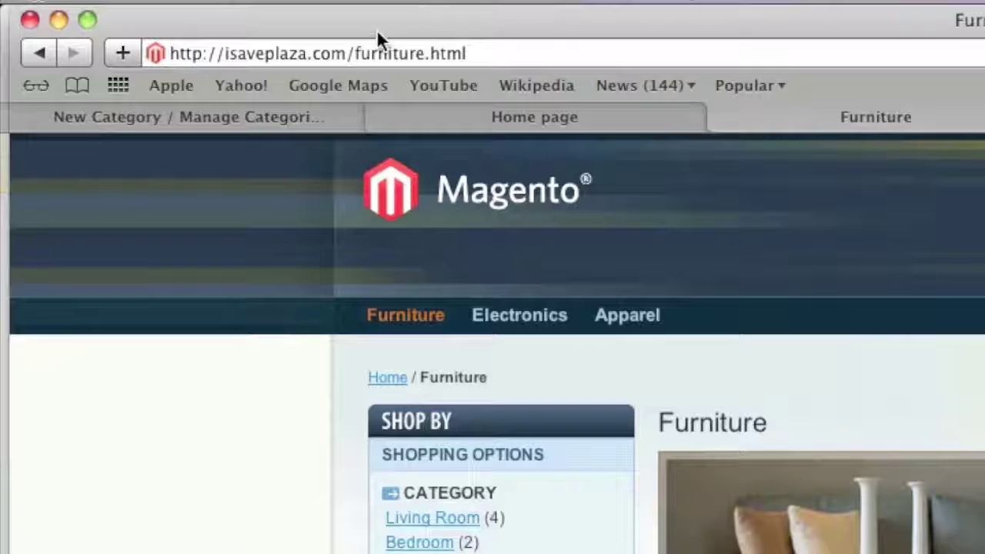
pyautogui.moveTo(357, 53); pyautogui.dragTo(513, 61)
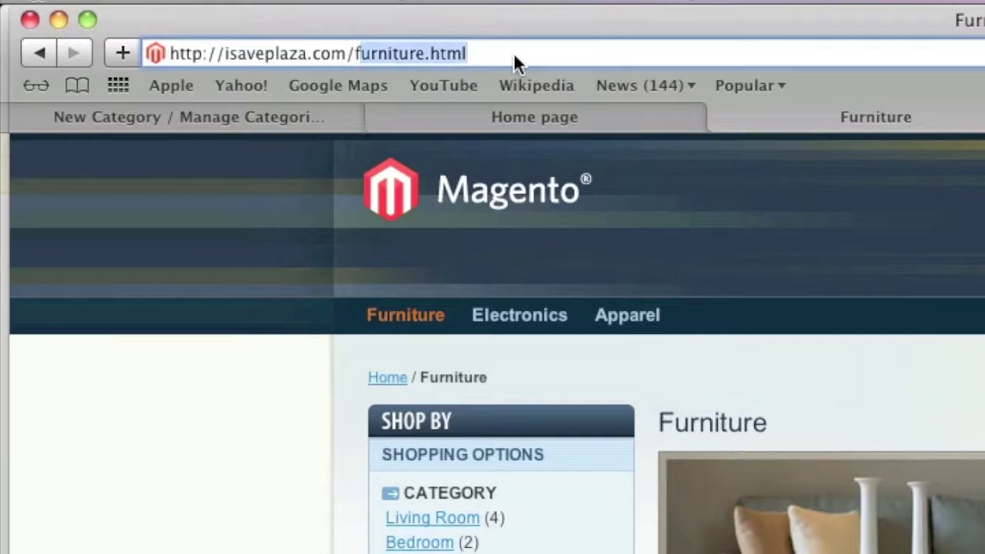
pyautogui.click(301, 116)
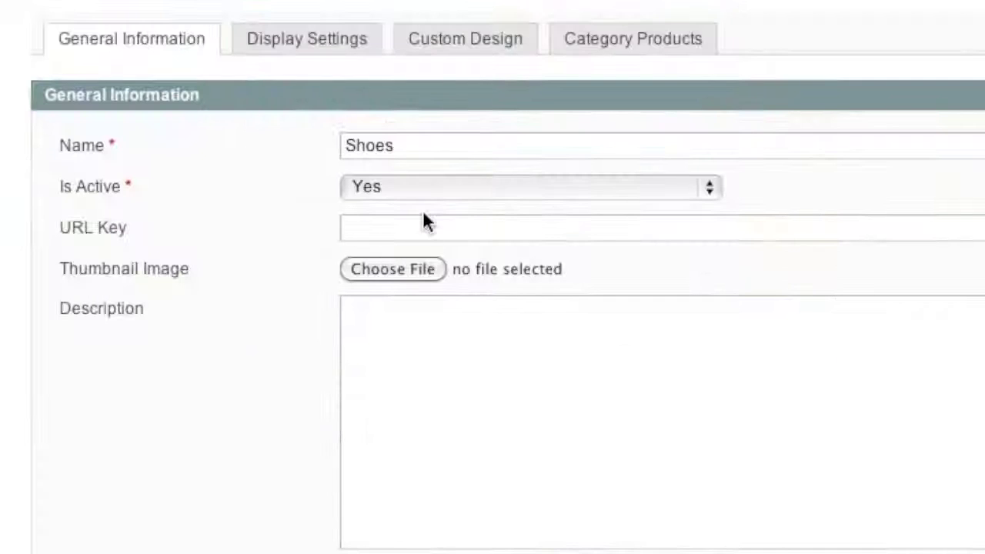
pyautogui.click(425, 223)
pyautogui.write('shoes')
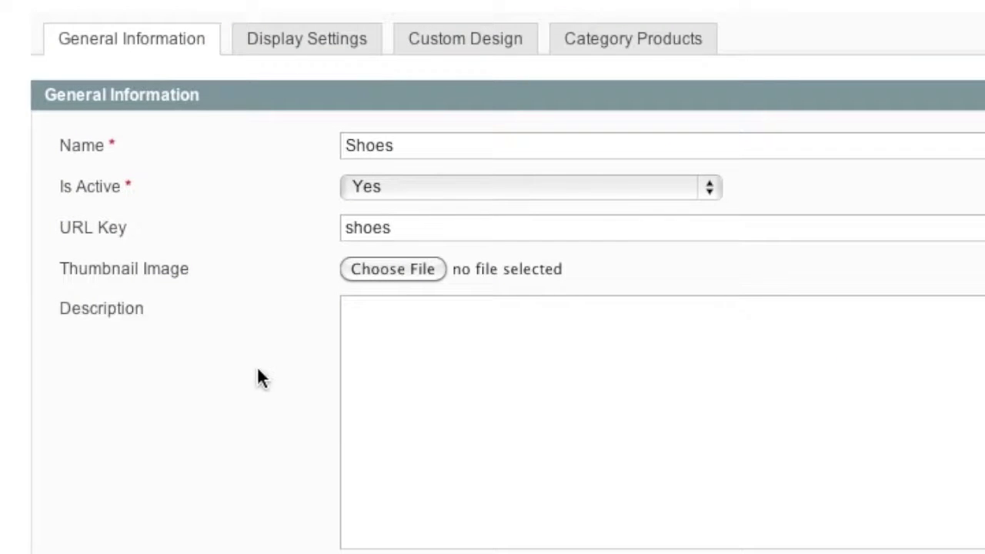
# - Assign the Nine West Women's Lucero Pump to the Shoes category and save the category
pyautogui.scroll(-4, 258, 371)
pyautogui.scroll(5, 270, 358)
pyautogui.click(613, 115)
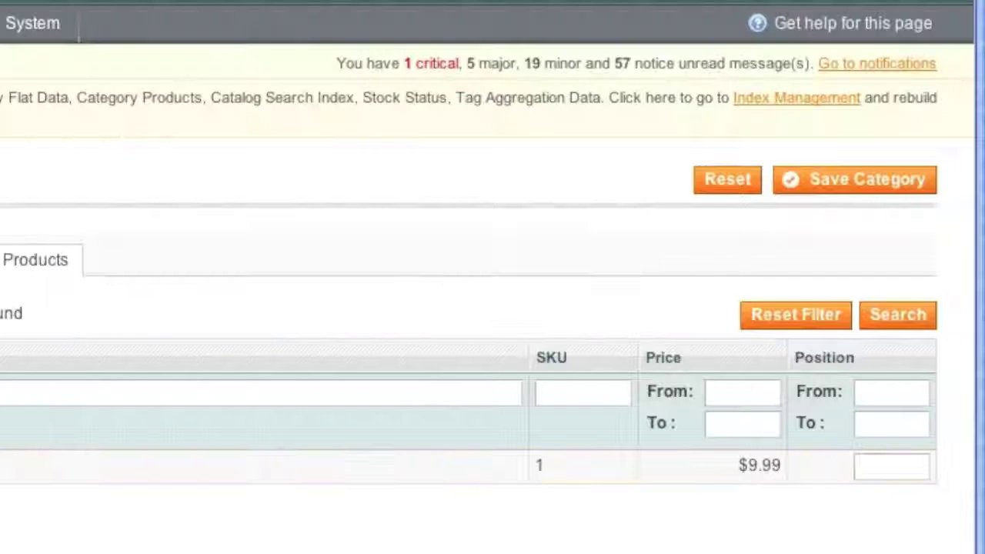
pyautogui.click(820, 180)
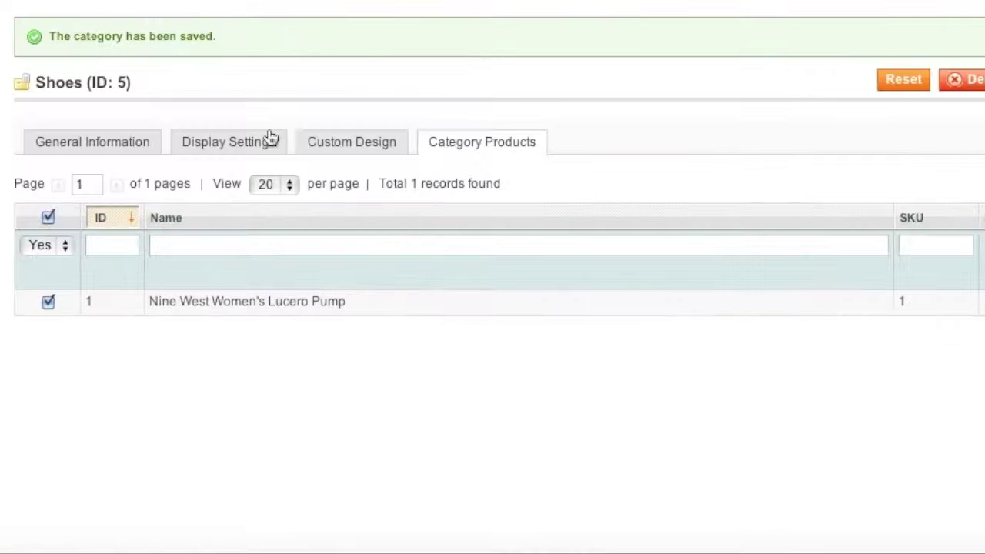
# - Examine the display mode choices in the Shoes category's display settings, keeping Products only
pyautogui.click(379, 260)
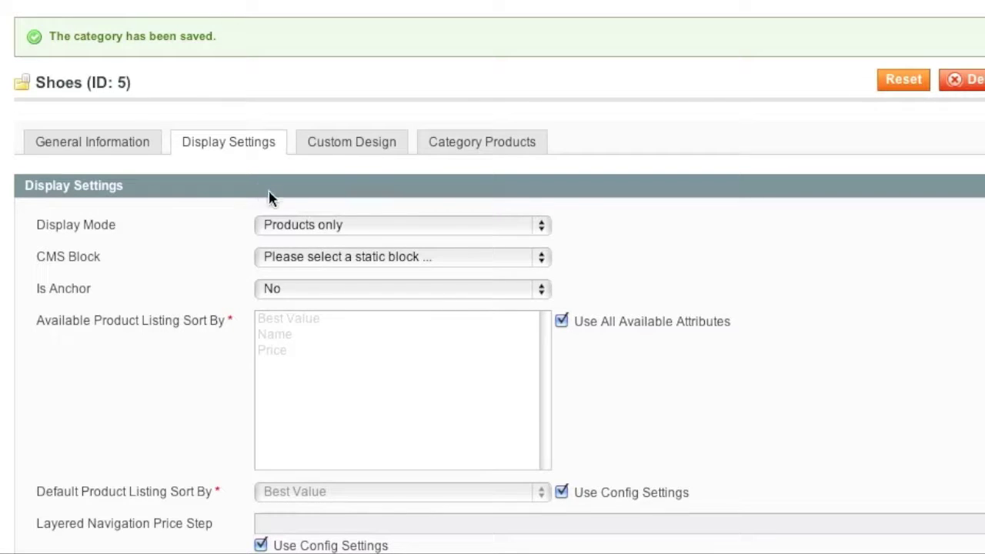
pyautogui.click(336, 227)
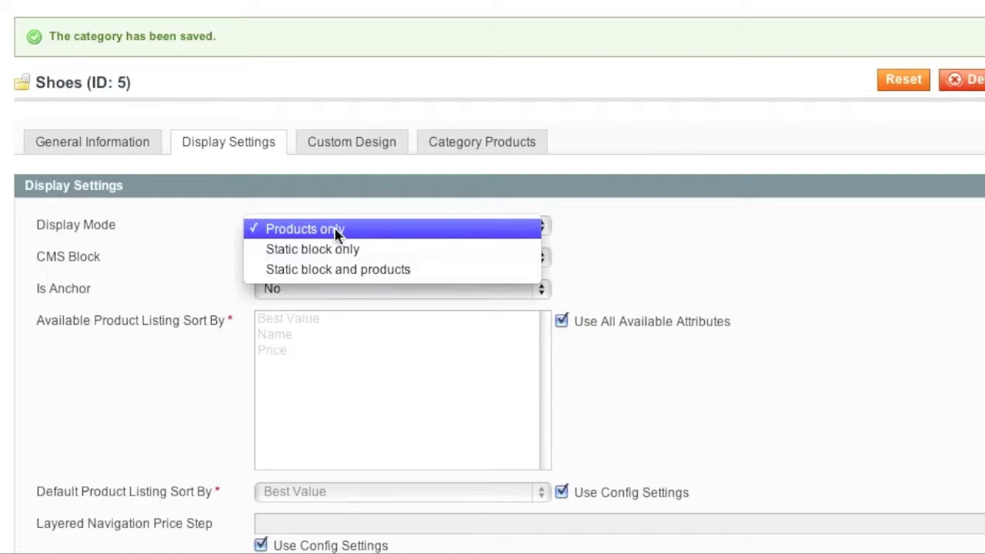
pyautogui.click(225, 33)
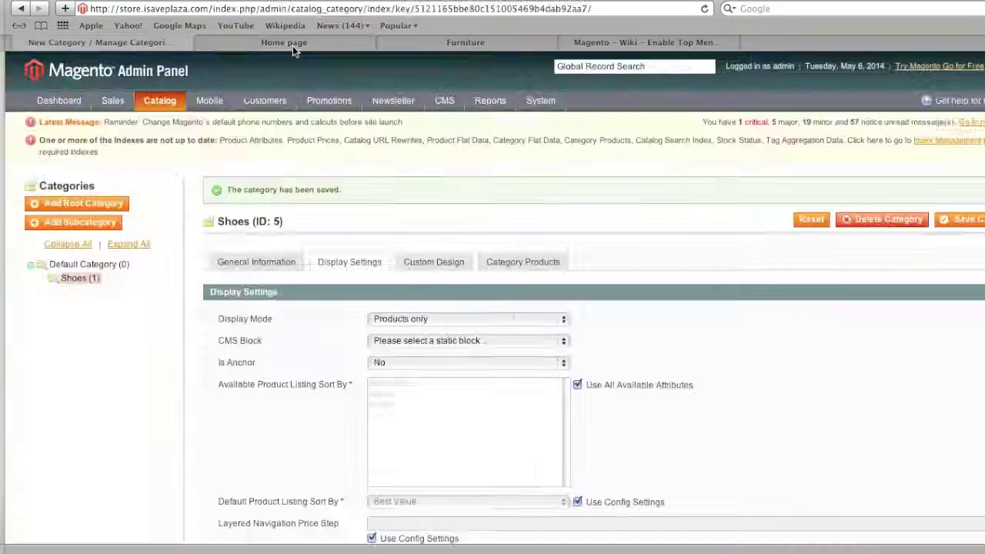
# - Reload the storefront home page and open the Nine West Women's Lucero Pump from its Shoes category
pyautogui.click(293, 43)
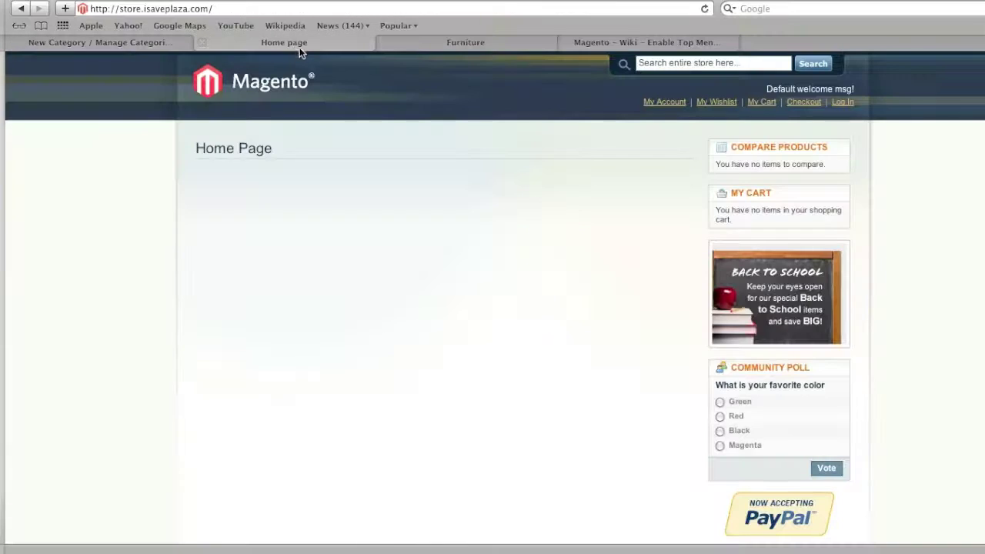
pyautogui.click(703, 10)
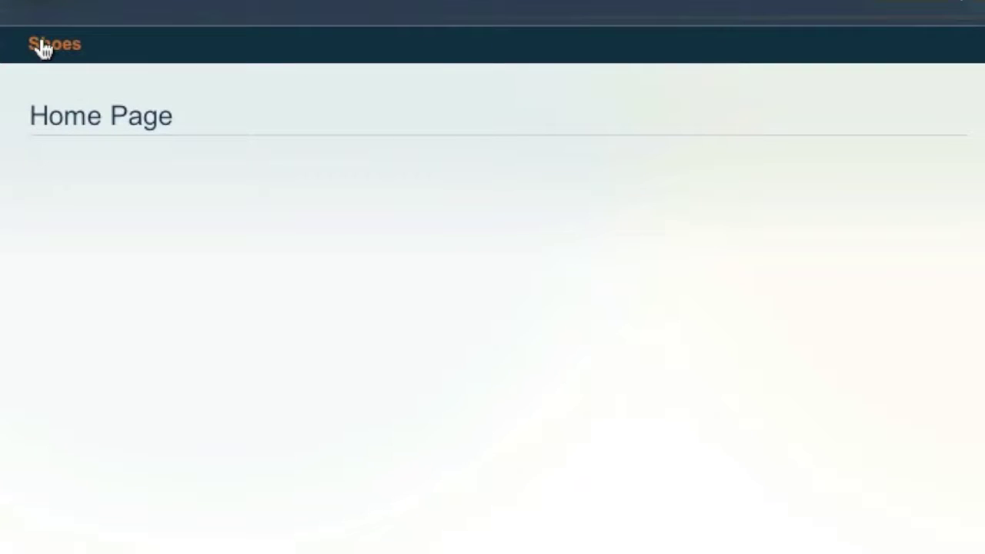
pyautogui.click(43, 44)
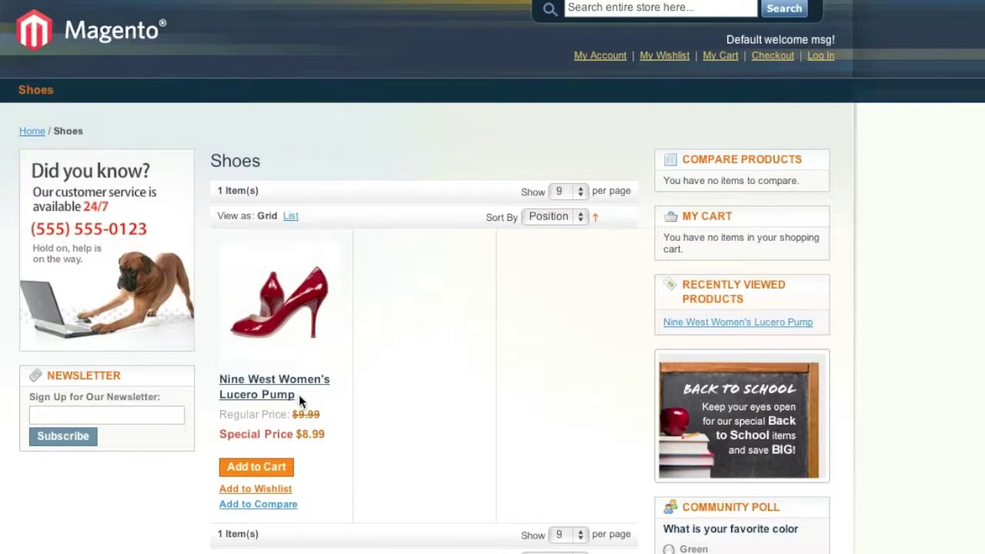
pyautogui.click(355, 316)
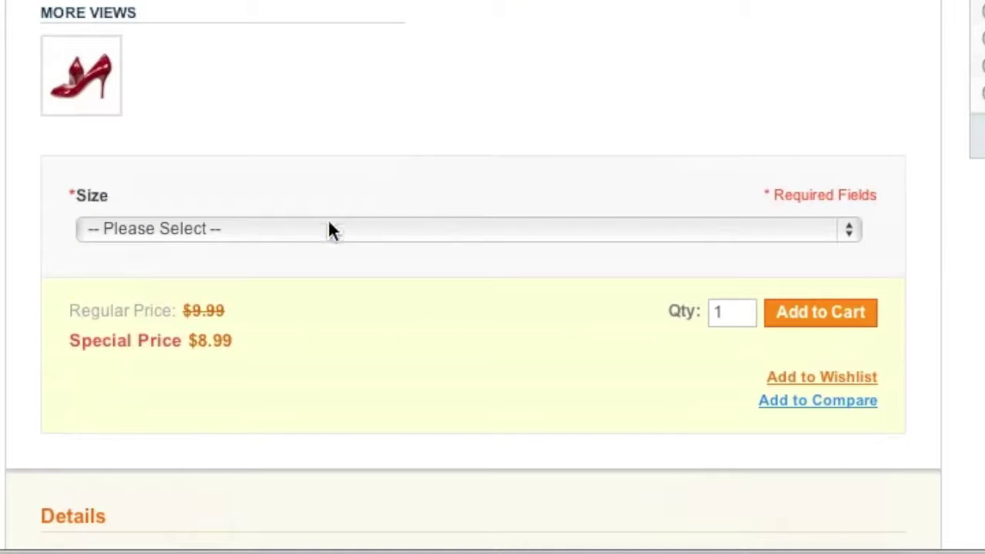
# - Examine the pump's Size choices on the storefront product page and the womans-pumps.html part of its URL
pyautogui.click(330, 224)
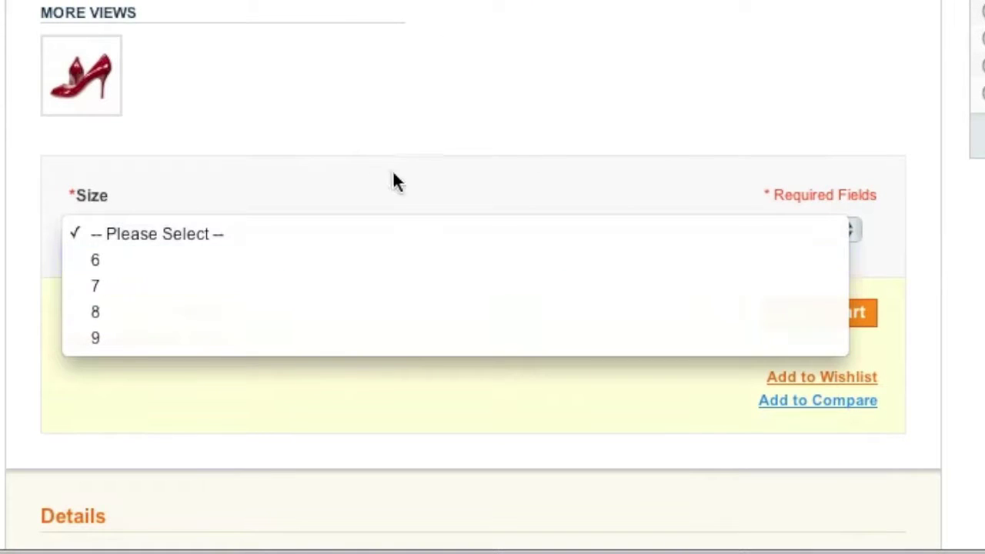
pyautogui.click(400, 233)
pyautogui.scroll(-5, 400, 233)
pyautogui.scroll(10, 400, 233)
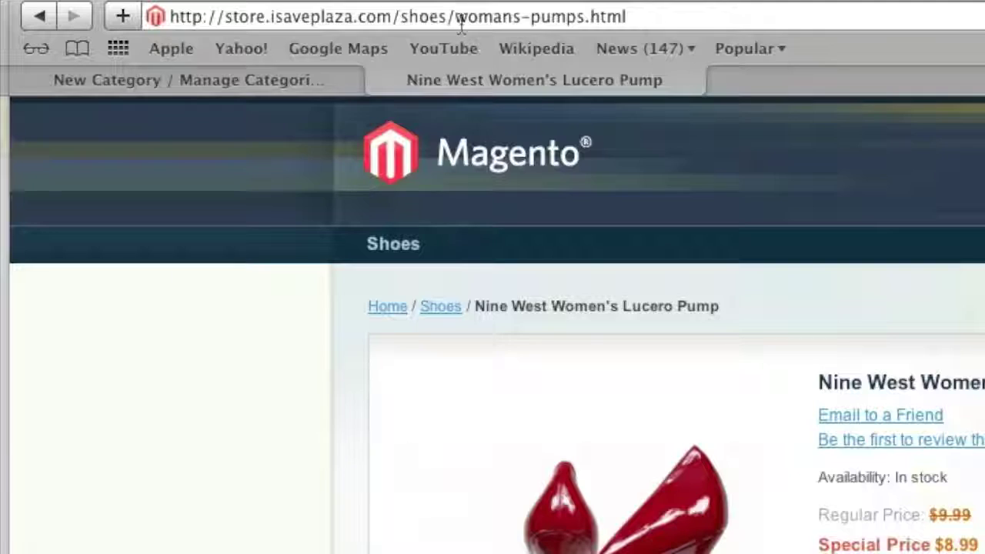
pyautogui.moveTo(241, 12); pyautogui.dragTo(264, 13)
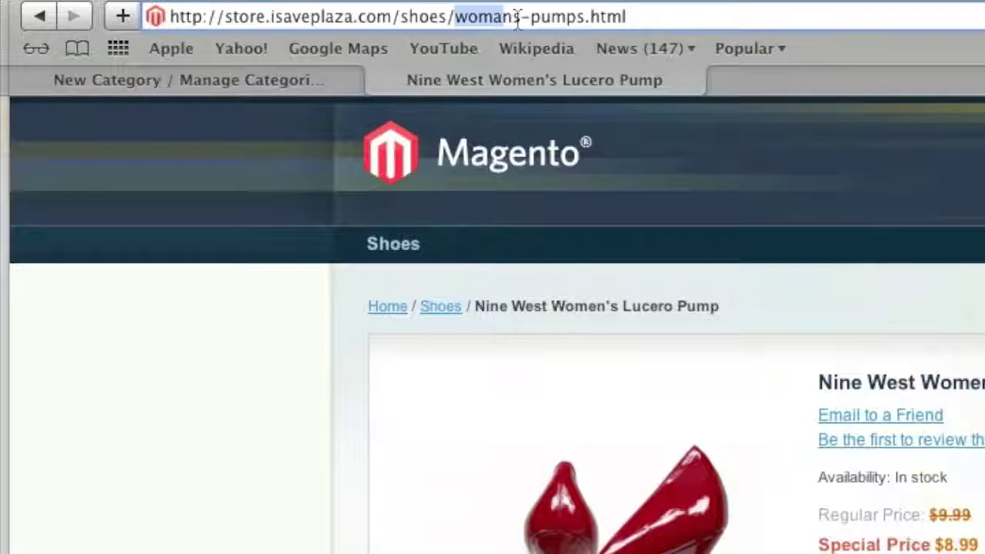
pyautogui.moveTo(497, 23); pyautogui.dragTo(663, 16)
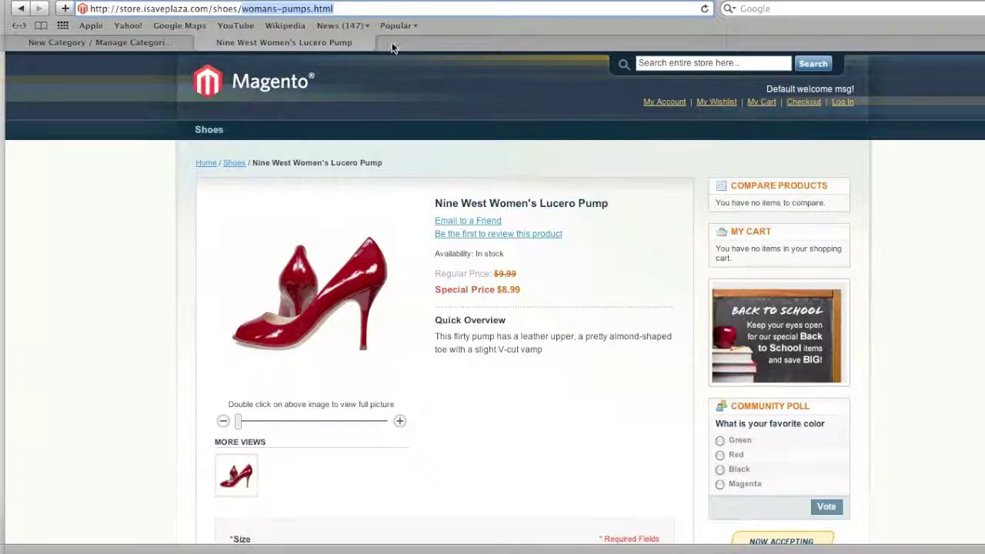
pyautogui.click(949, 307)
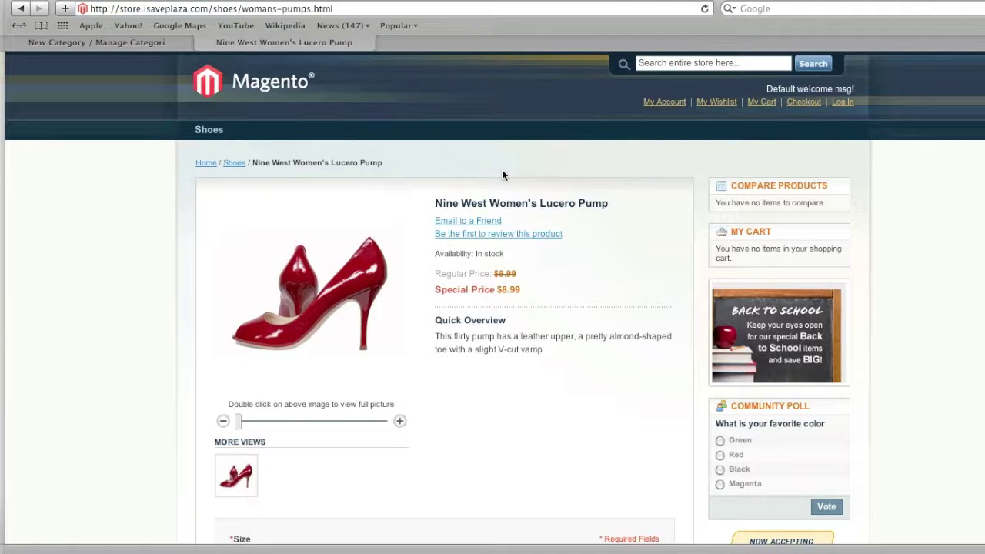